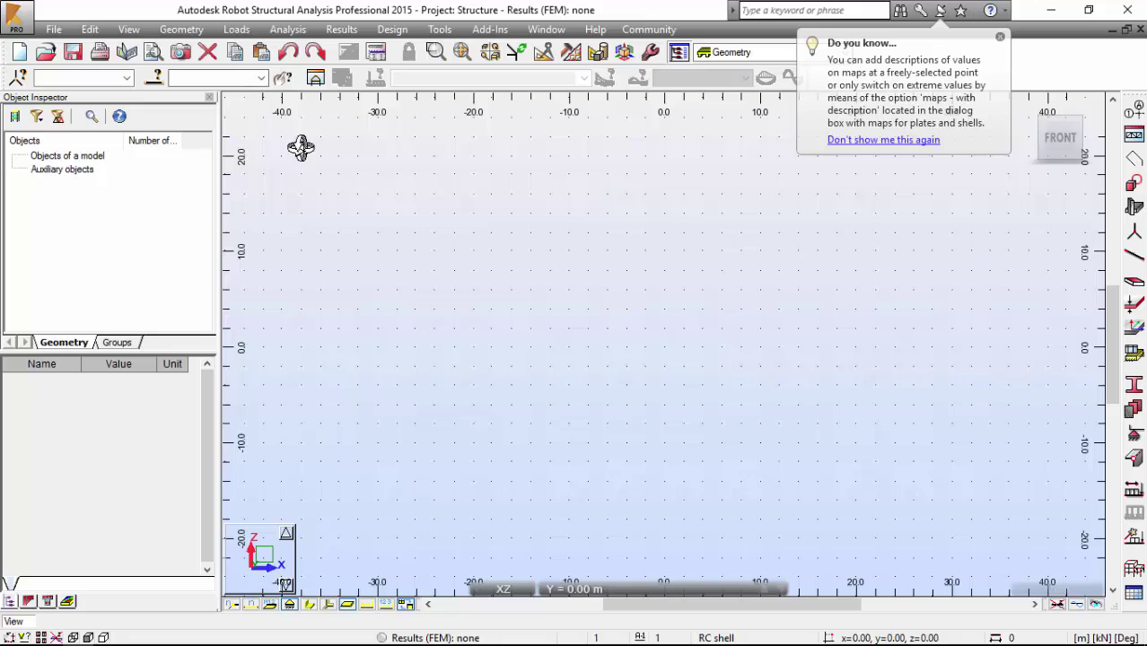
Switch the view to the Zx projection from the View > Projection menu.
left_click(182, 29)
mouse_move(128, 29)
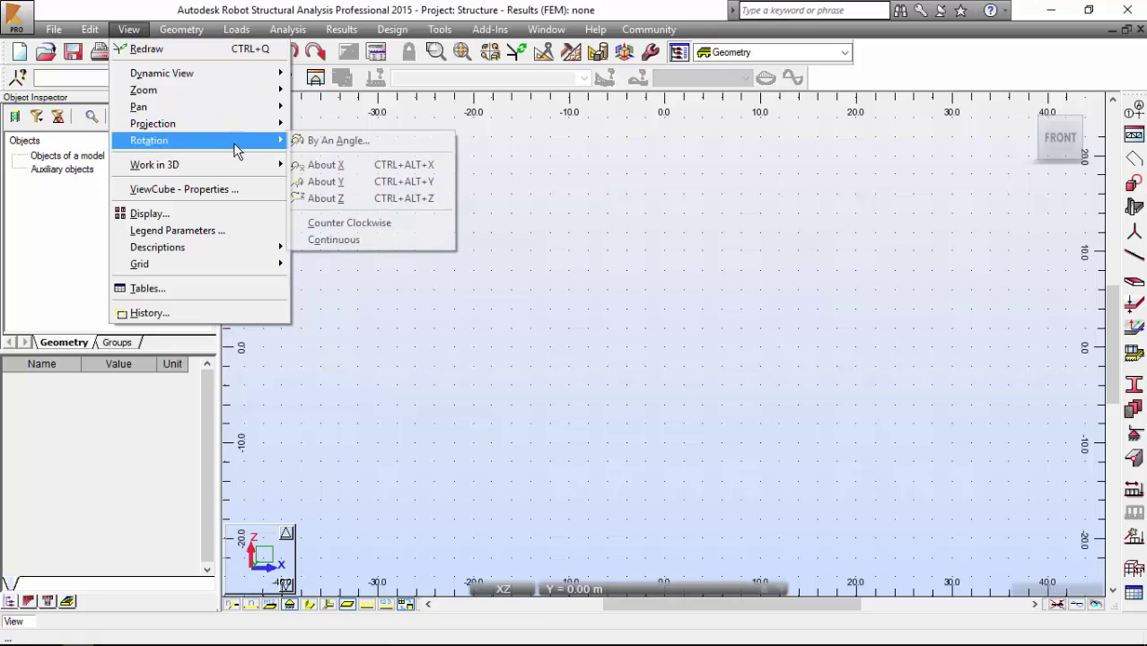
mouse_move(238, 123)
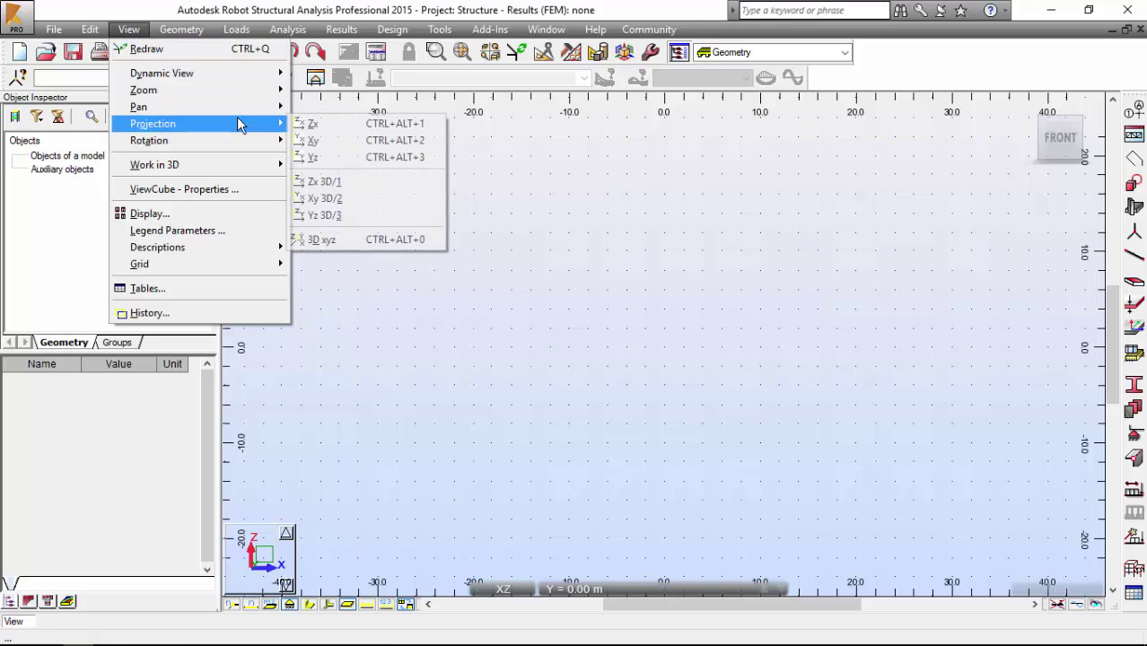
left_click(344, 123)
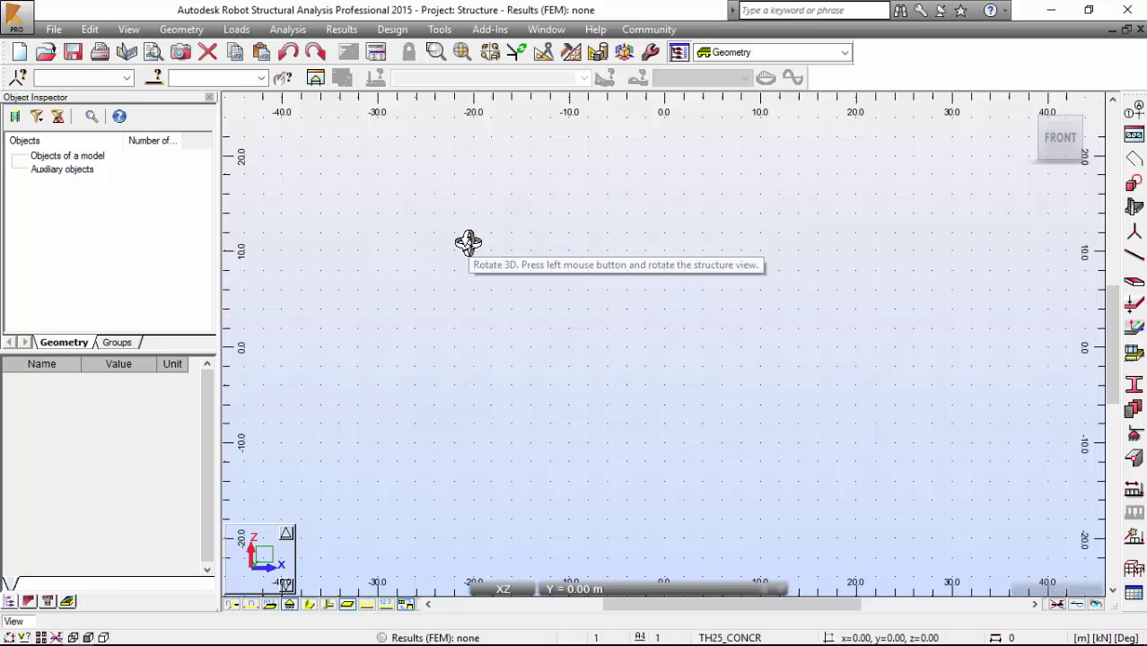
Start a new arc from Geometry > Objects and close the Object Inspector.
left_click(175, 32)
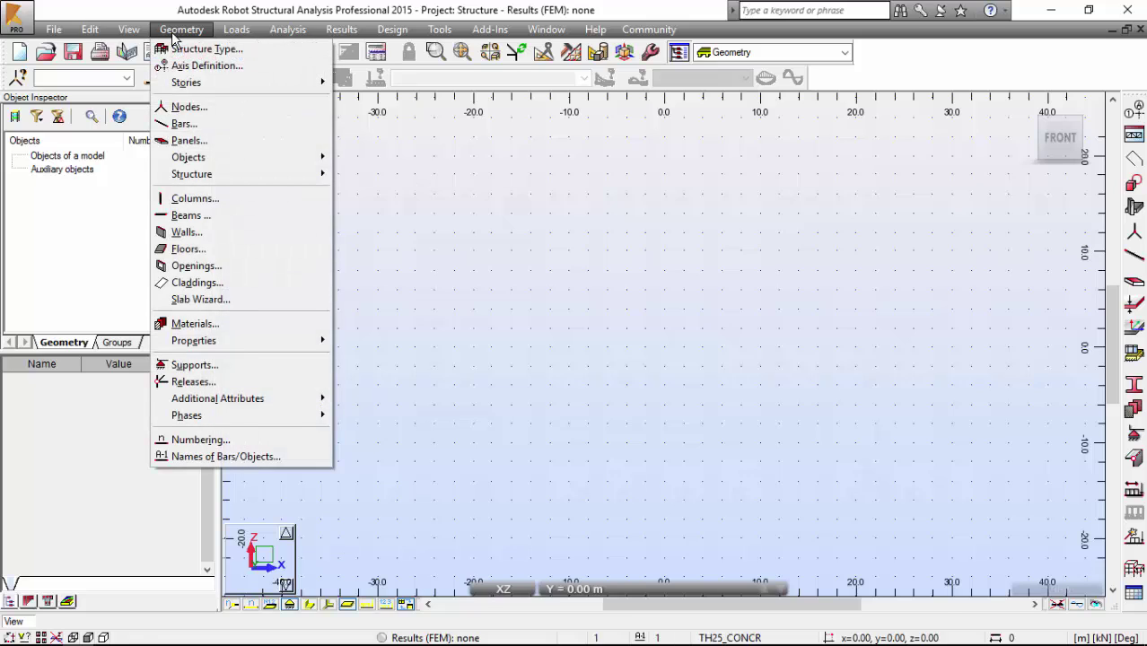
mouse_move(200, 161)
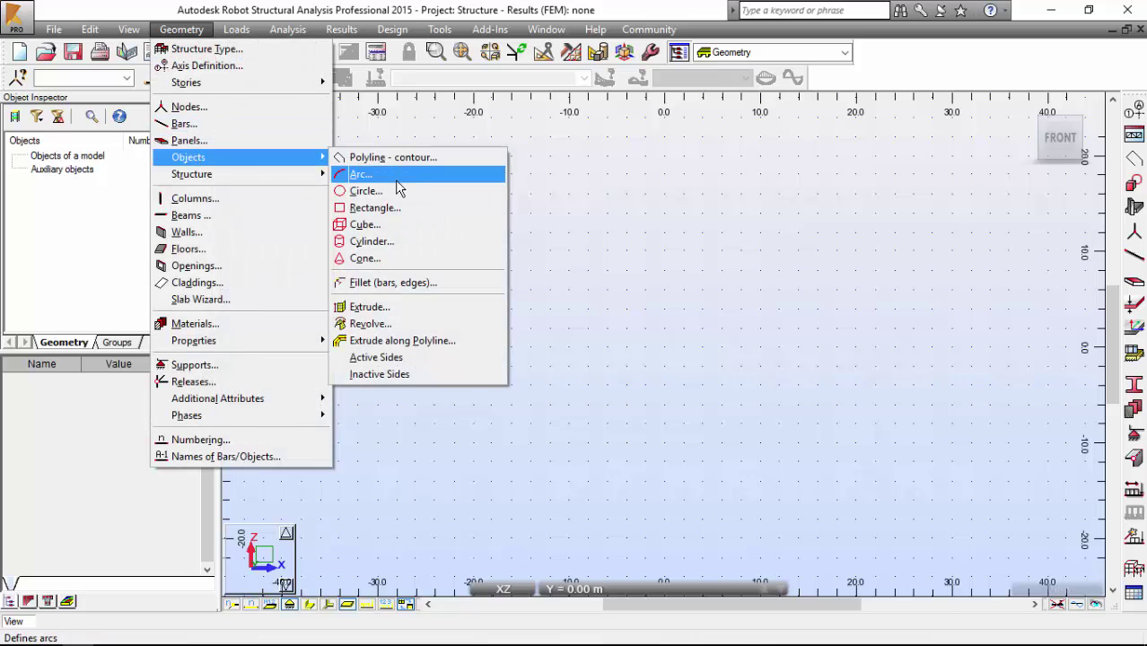
left_click(394, 176)
left_click_drag(947, 108, 426, 149)
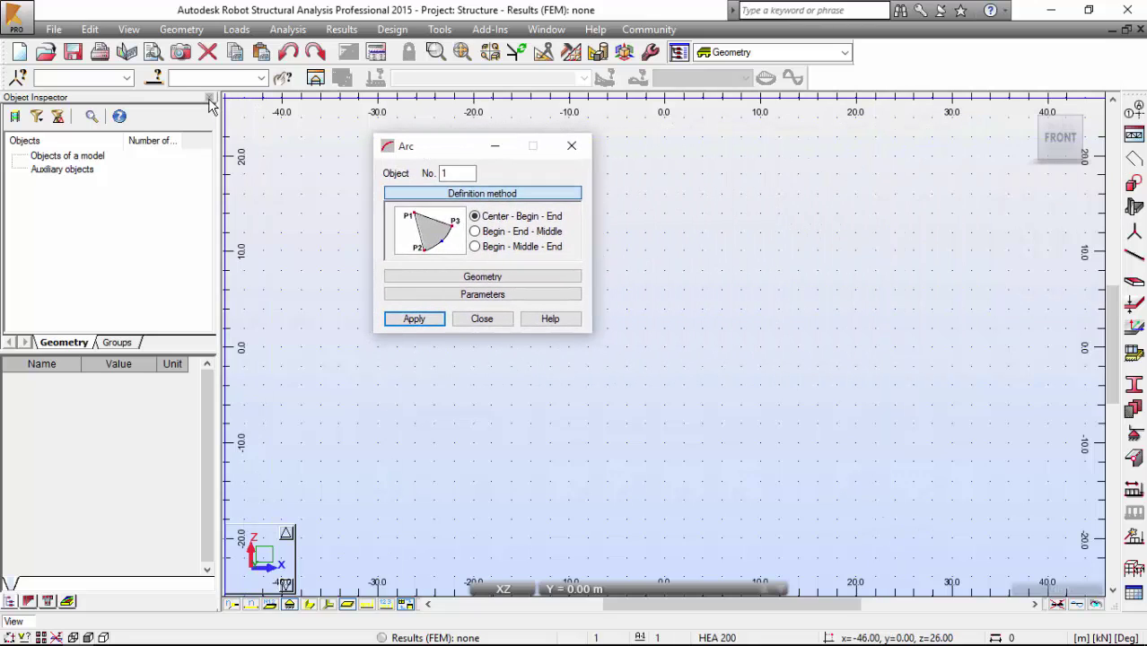
left_click(209, 98)
Choose the Begin - End - Middle arc method and expand the Geometry point fields.
left_click_drag(422, 156, 157, 168)
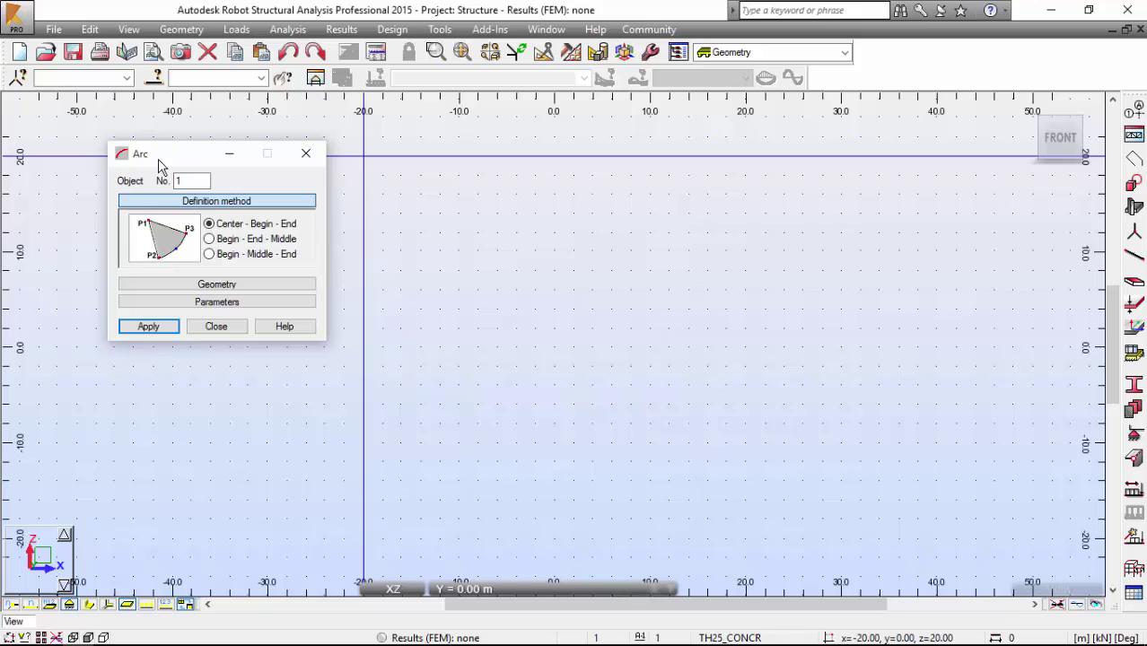
left_click(219, 239)
left_click(216, 285)
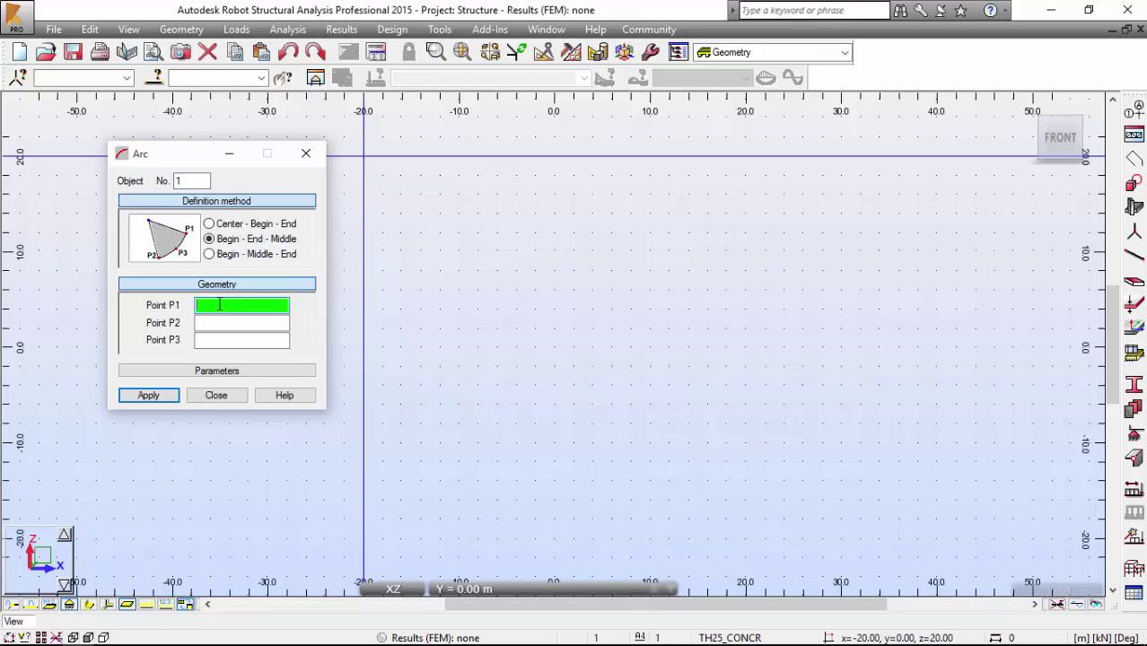
Create the arc with P1 -10,0,10, P2 -10,0,-10 and P3 -7,0,0, then close Arc.
left_click(215, 225)
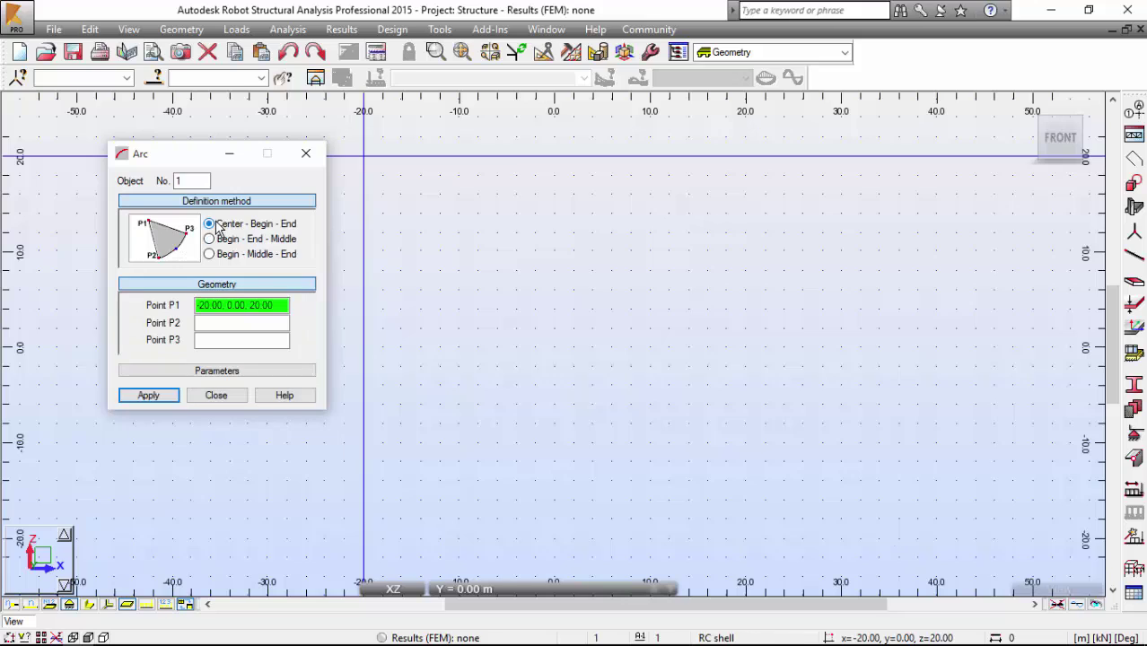
left_click(228, 240)
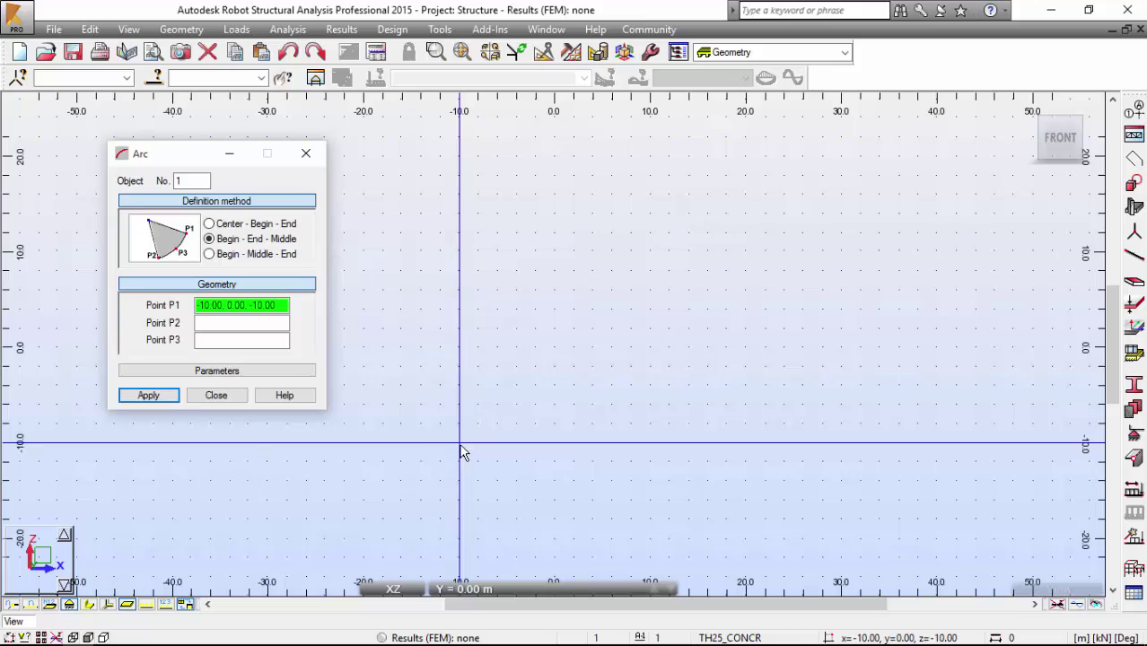
left_click(457, 265)
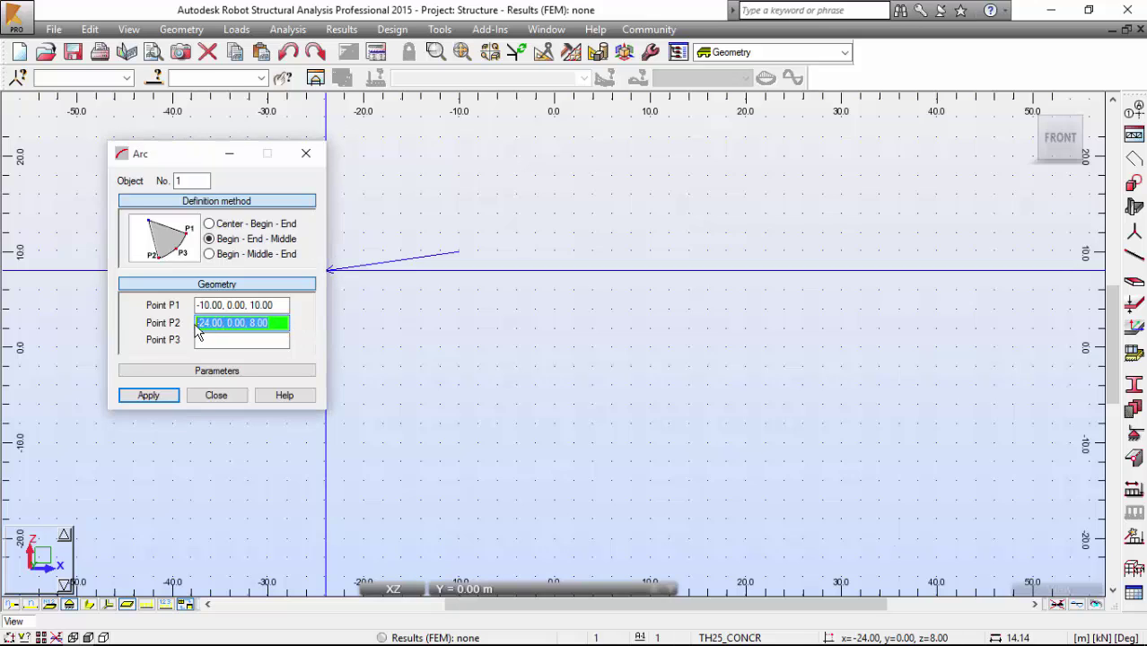
type("-10.0,")
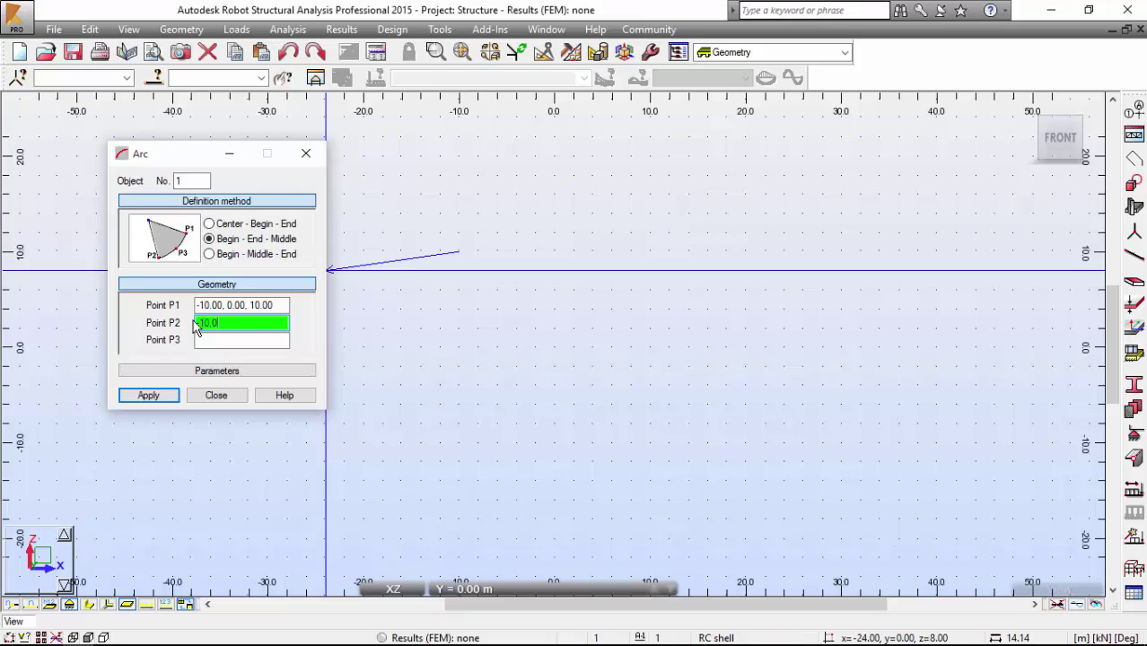
type("-10")
key("Tab")
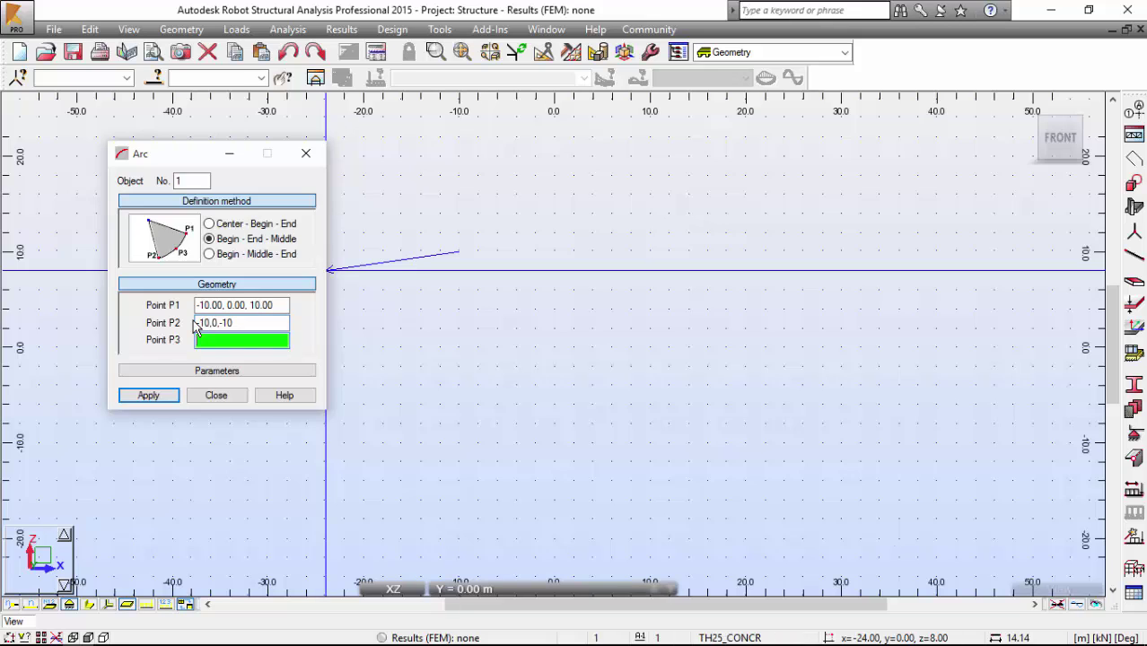
type("-7,0,0")
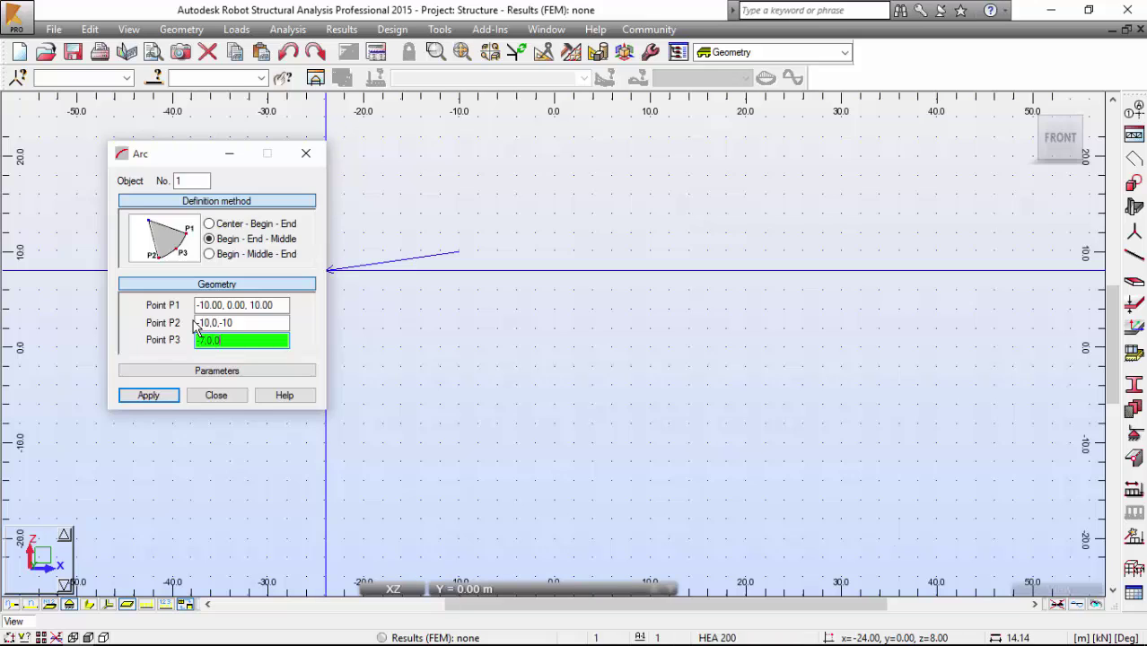
left_click(151, 396)
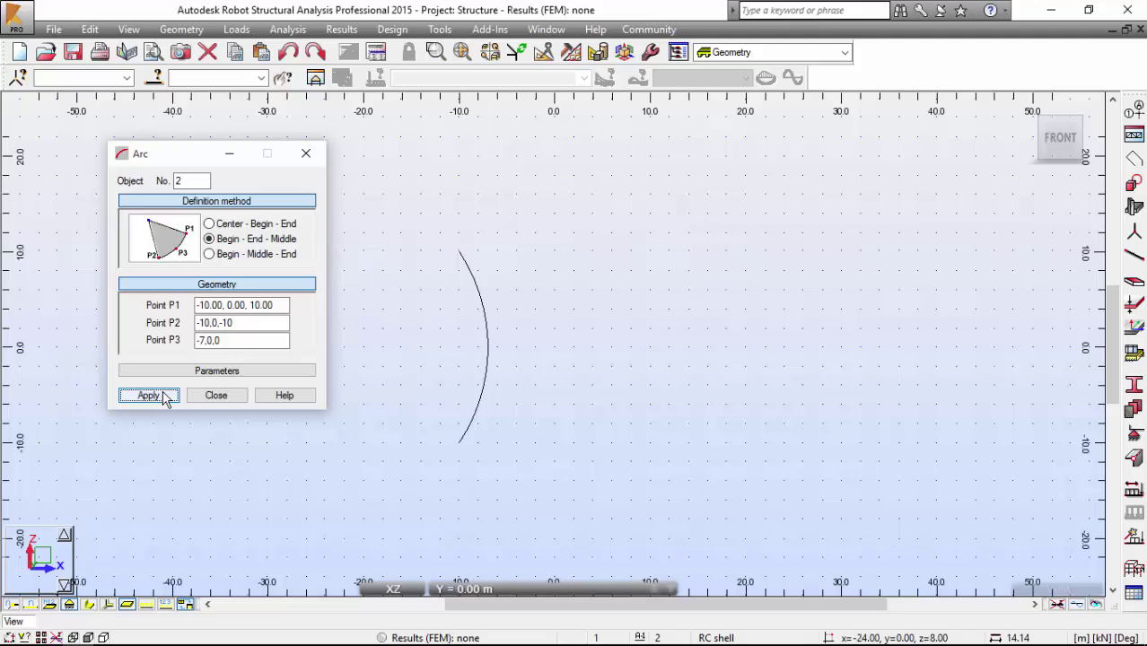
left_click(217, 396)
Select the new arc and start a Revolve operation on it.
key("ctrl+a")
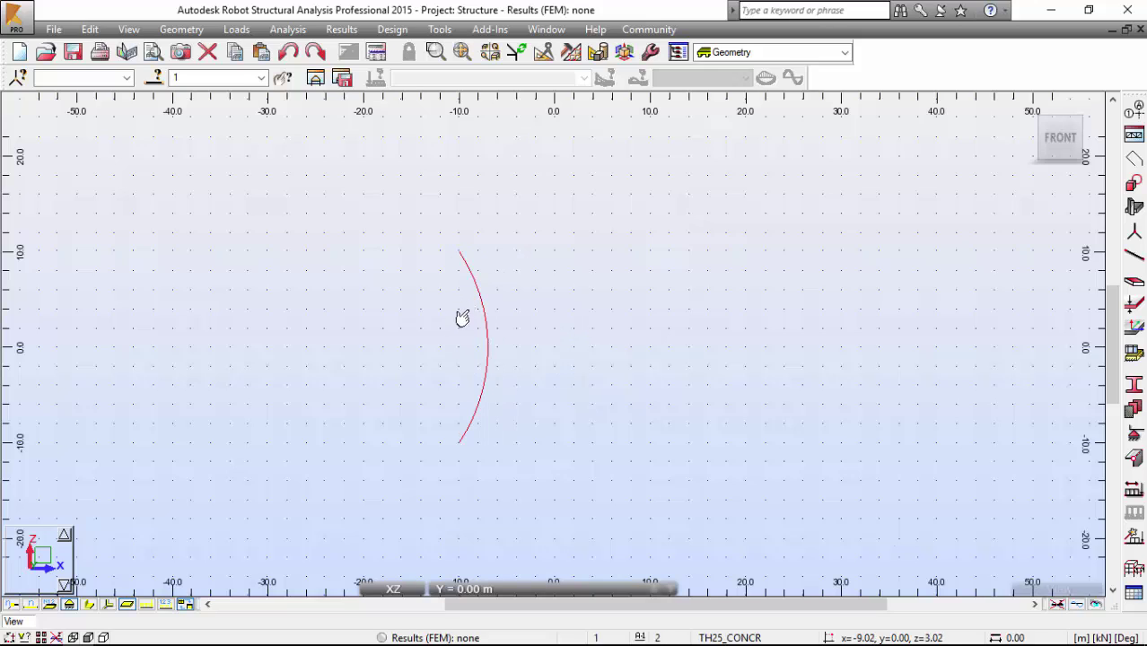
left_click(183, 31)
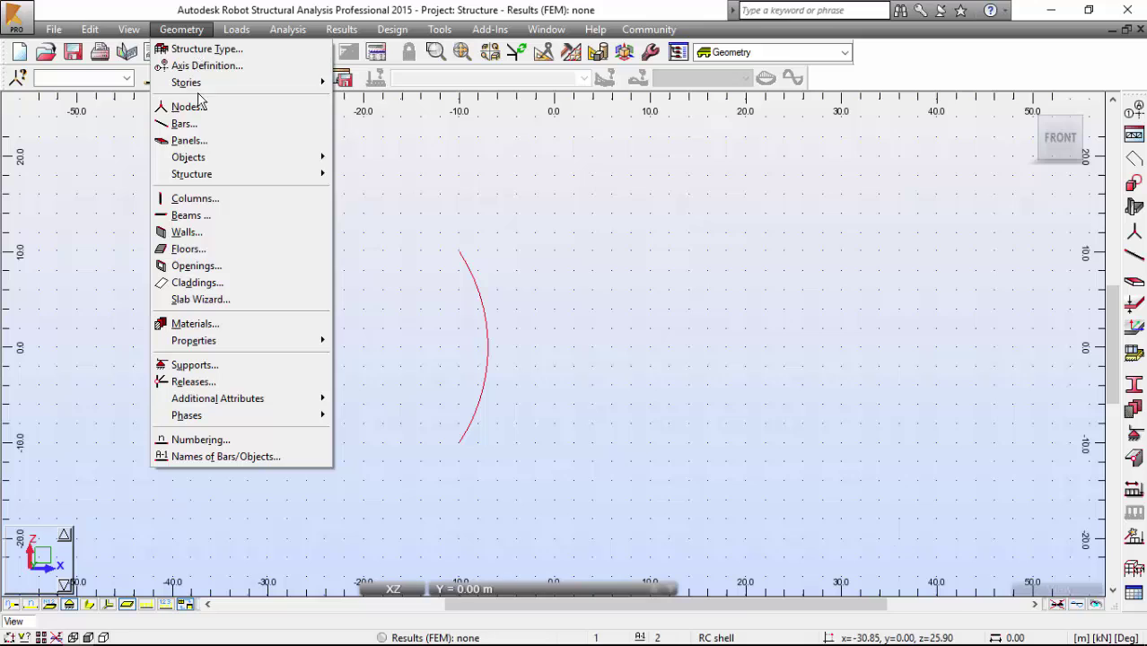
mouse_move(256, 161)
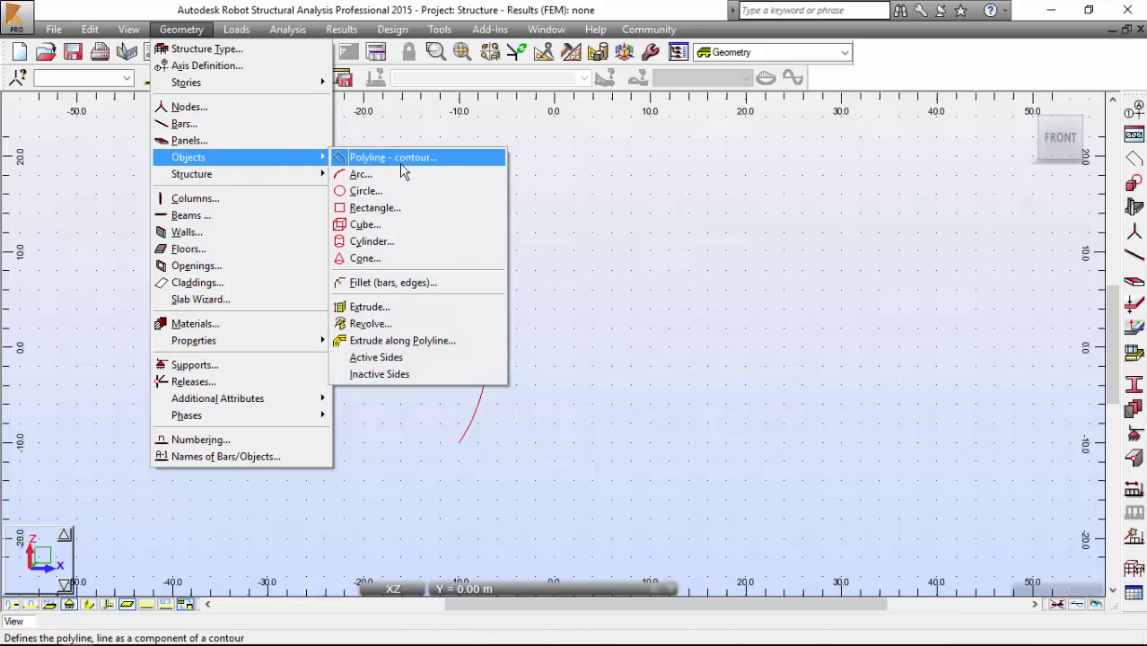
left_click(391, 324)
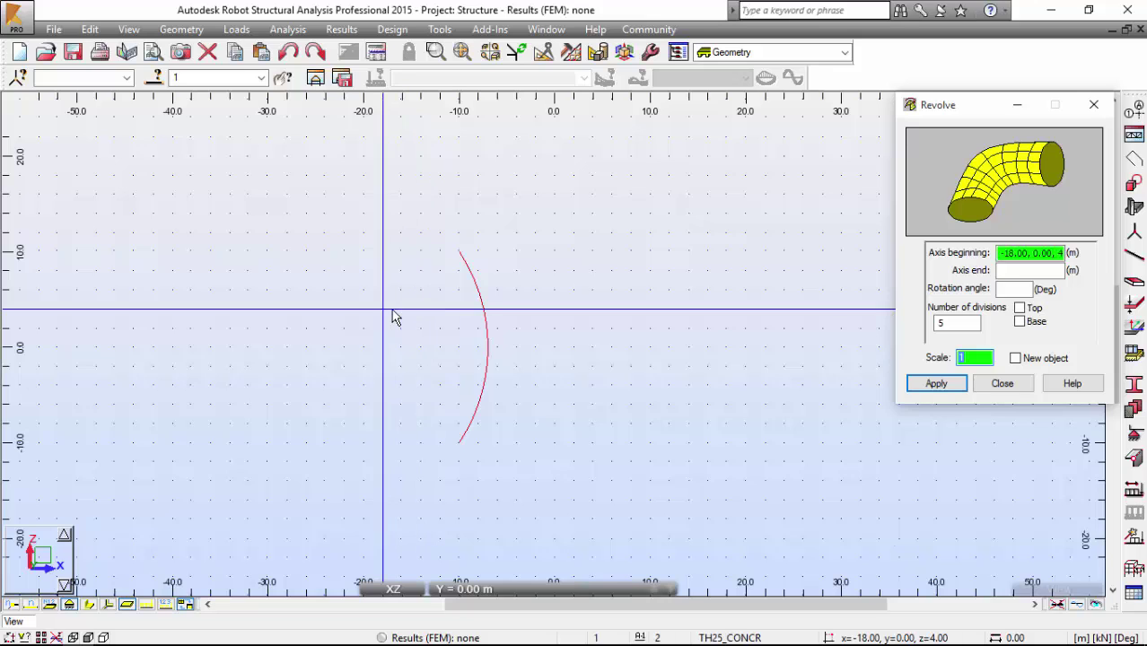
Revolve the arc 360° about axis 0,0,0–0,0,10 in 36 divisions.
left_click(1030, 252)
type("0.")
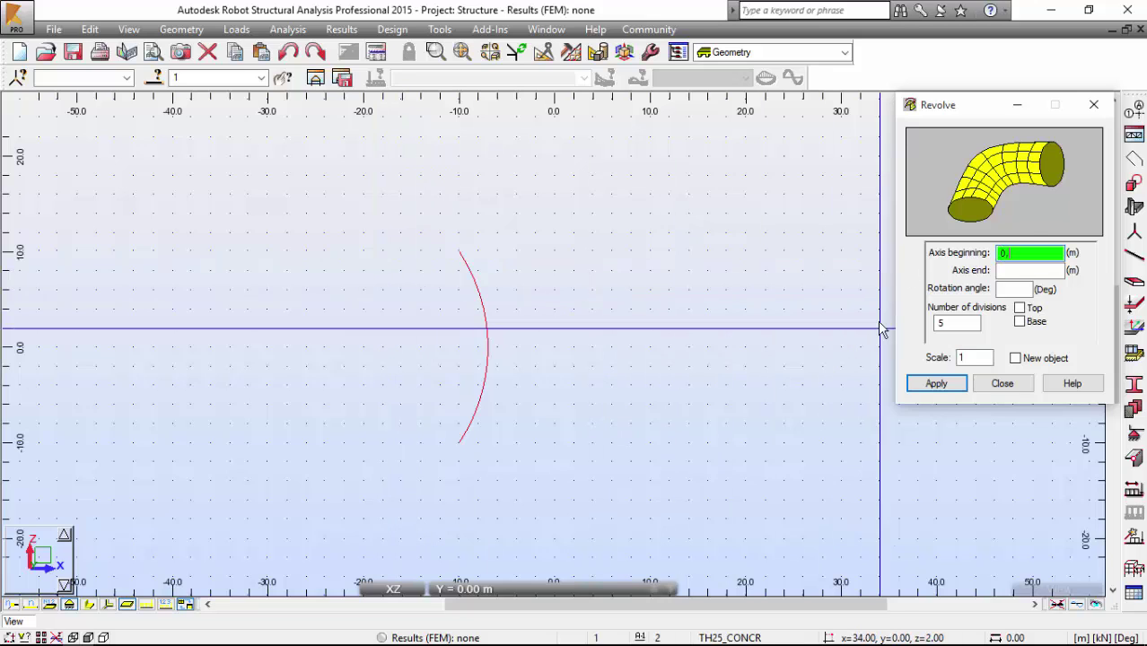
key("Tab")
type("0,0")
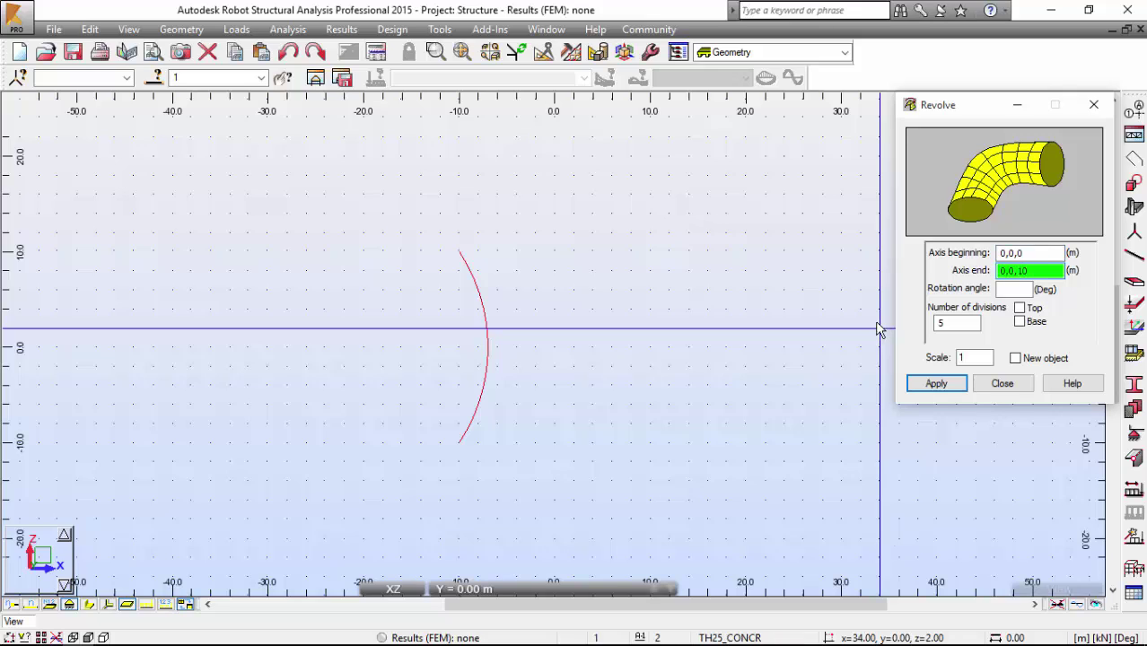
key("Tab")
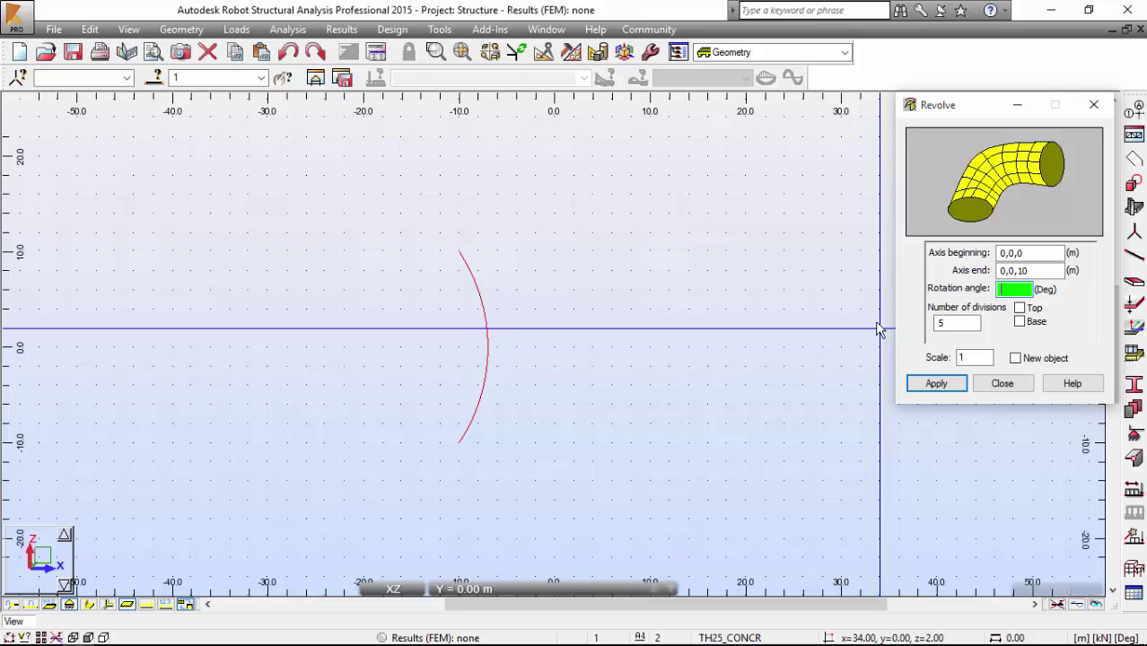
key("BackSpace")
type("360")
key("Tab")
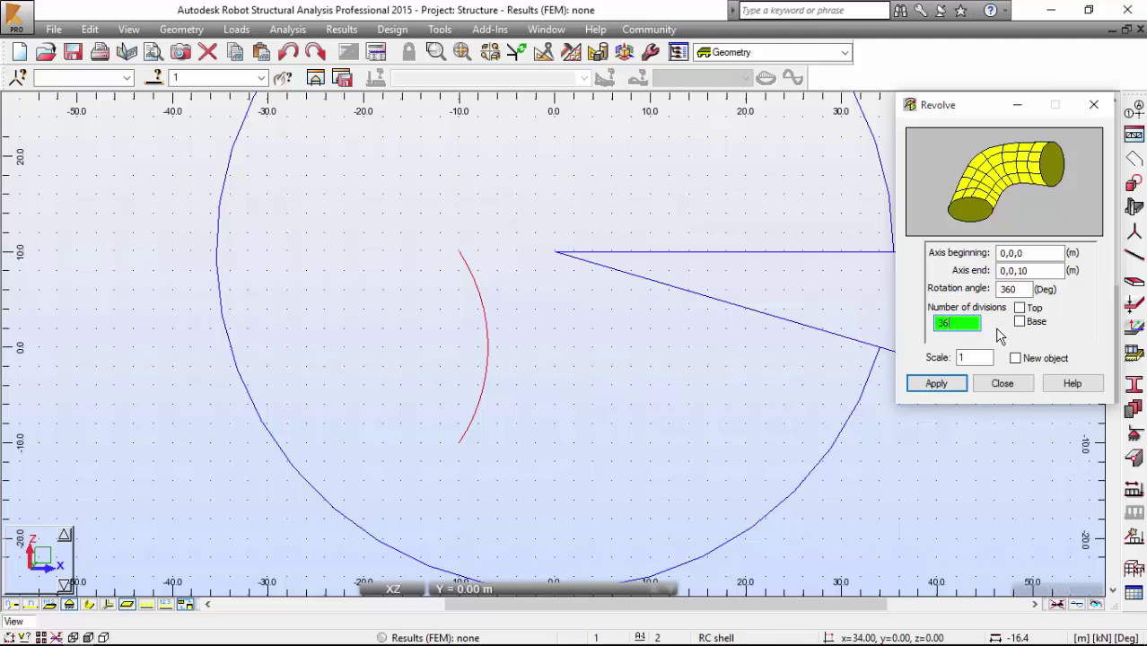
left_click(954, 383)
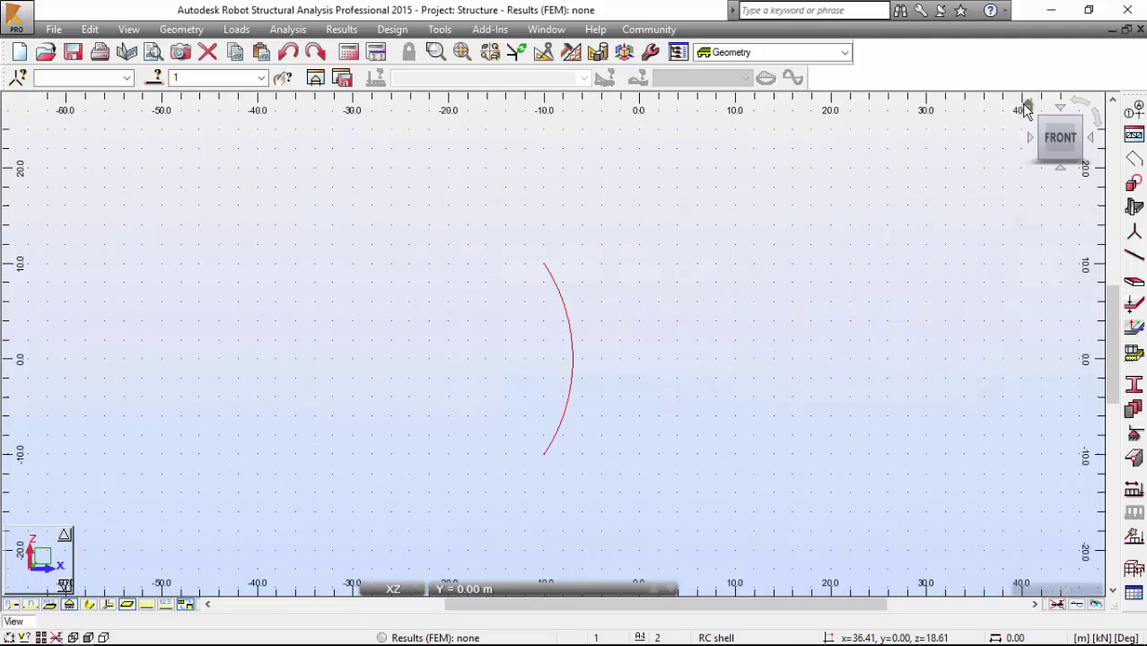
Return to the home 3D view of the shell and bring up the Panel settings.
left_click(1025, 107)
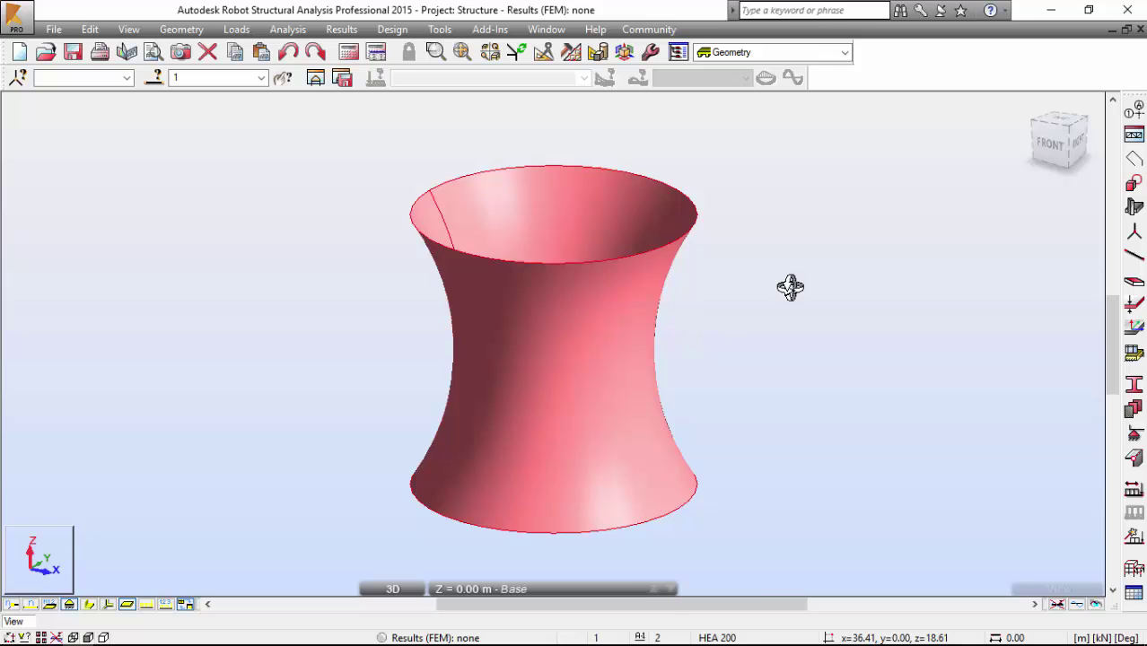
left_click(1133, 281)
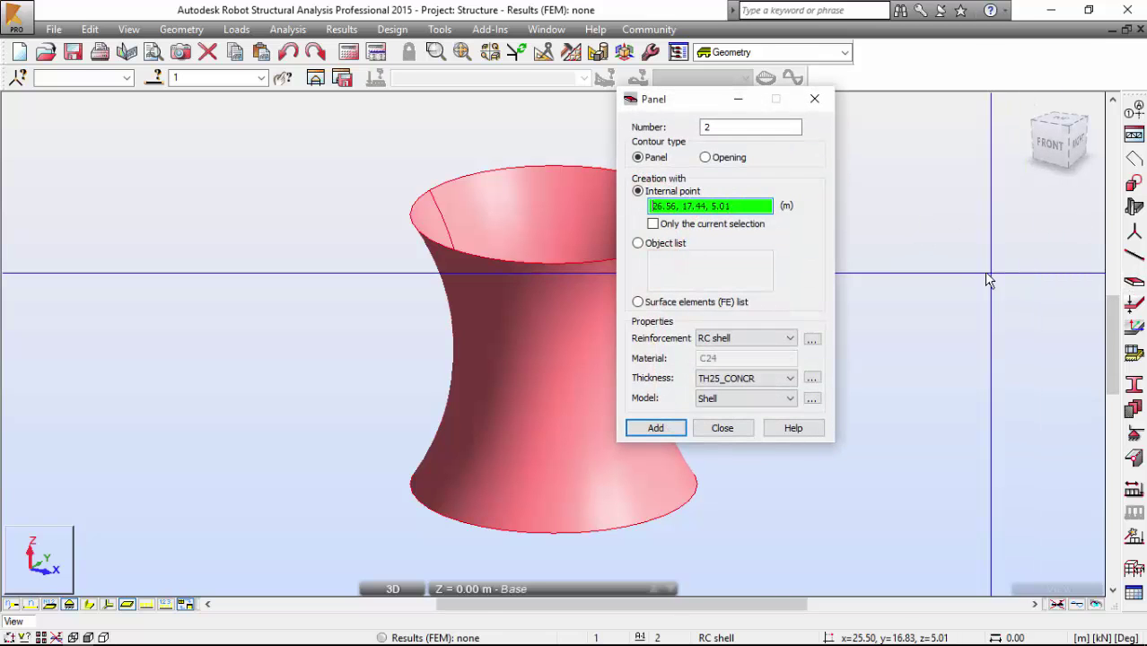
Close Panel and assign TH30_CONCR thickness to 'all' panels in FE Thickness.
left_click(723, 429)
left_click(1133, 281)
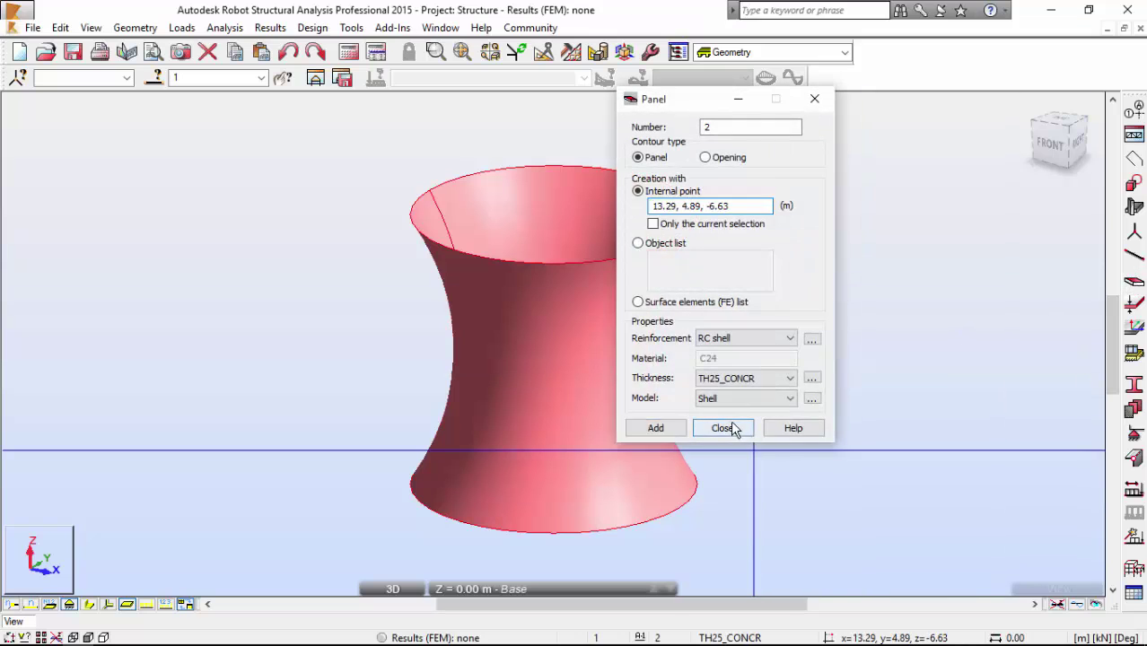
left_click(732, 430)
left_click(1133, 305)
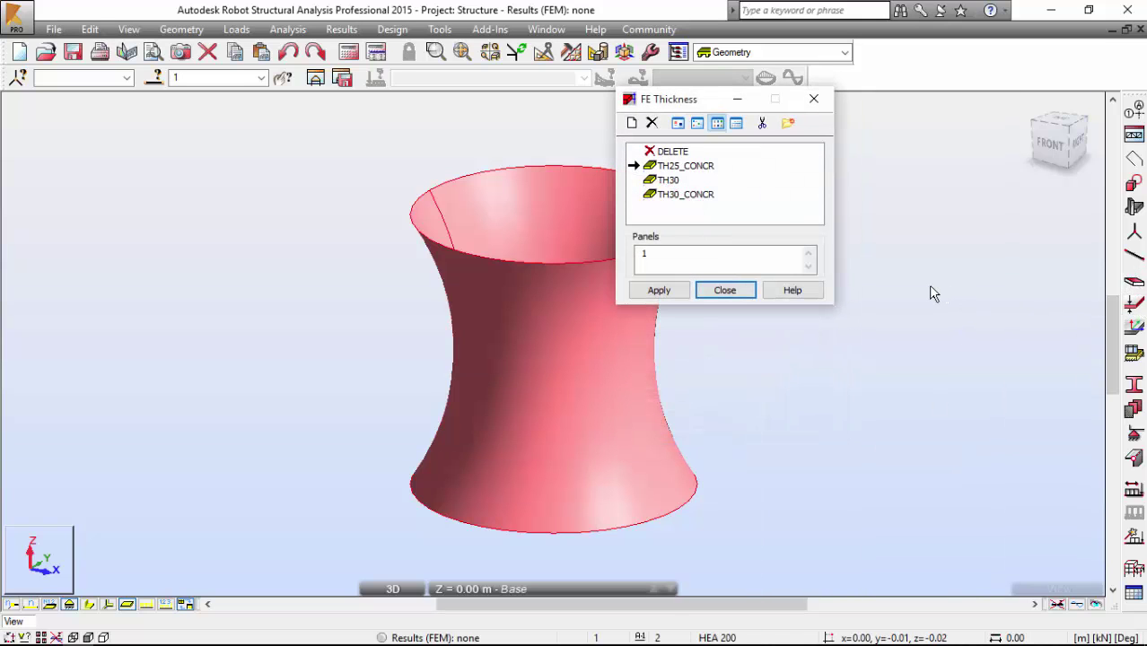
left_click(716, 195)
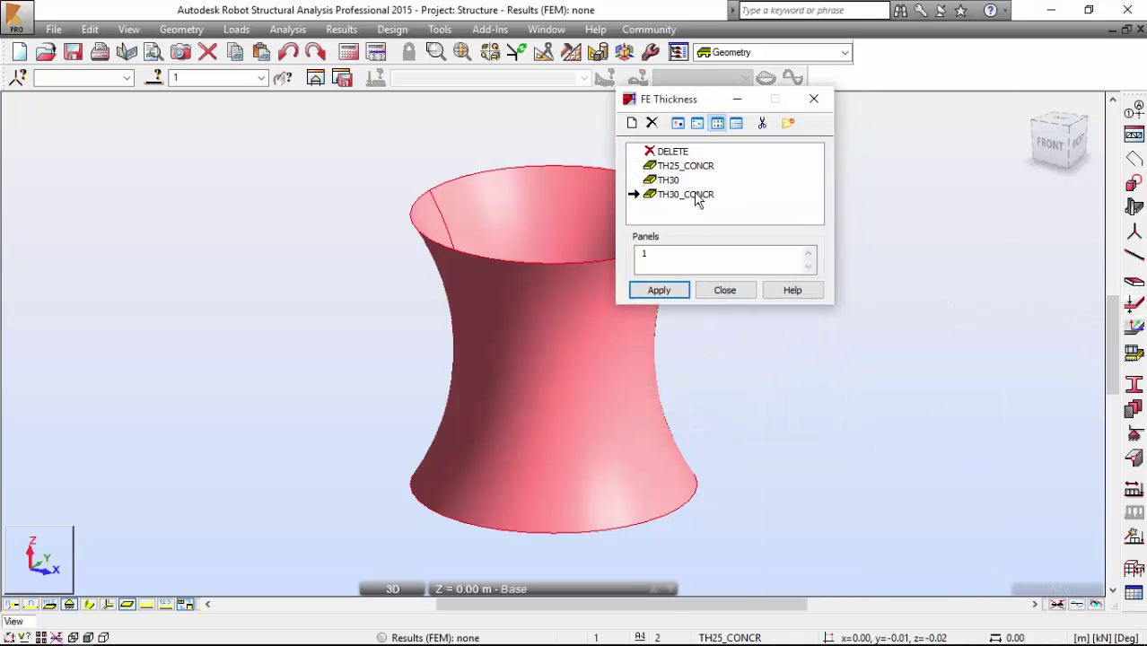
left_click(668, 259)
type("all")
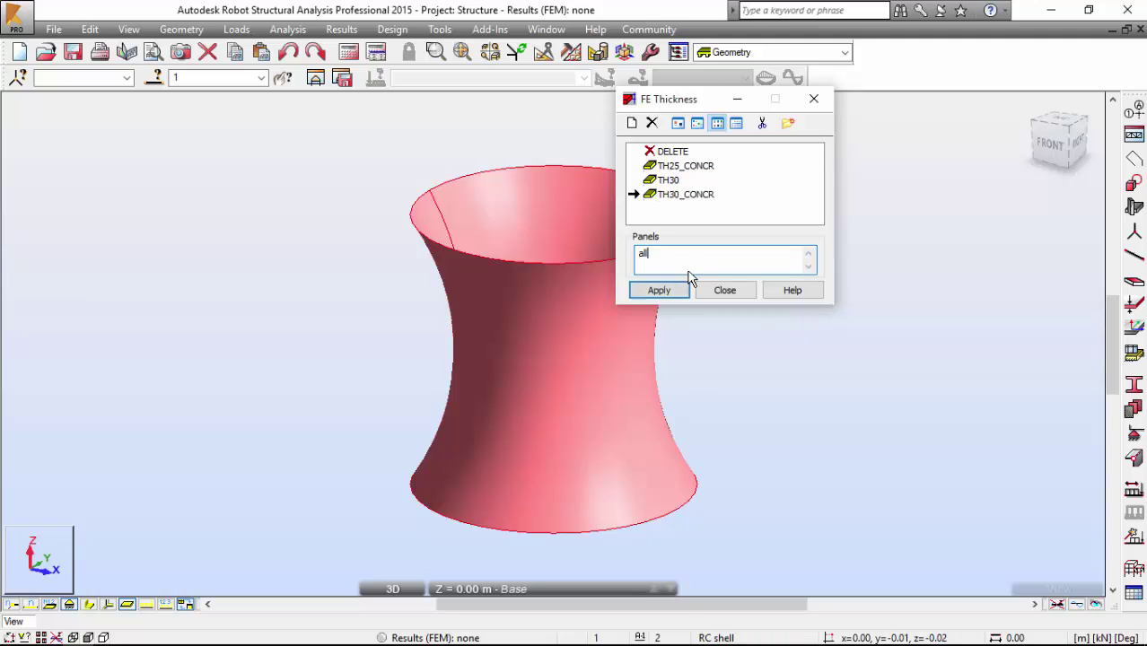
left_click(687, 284)
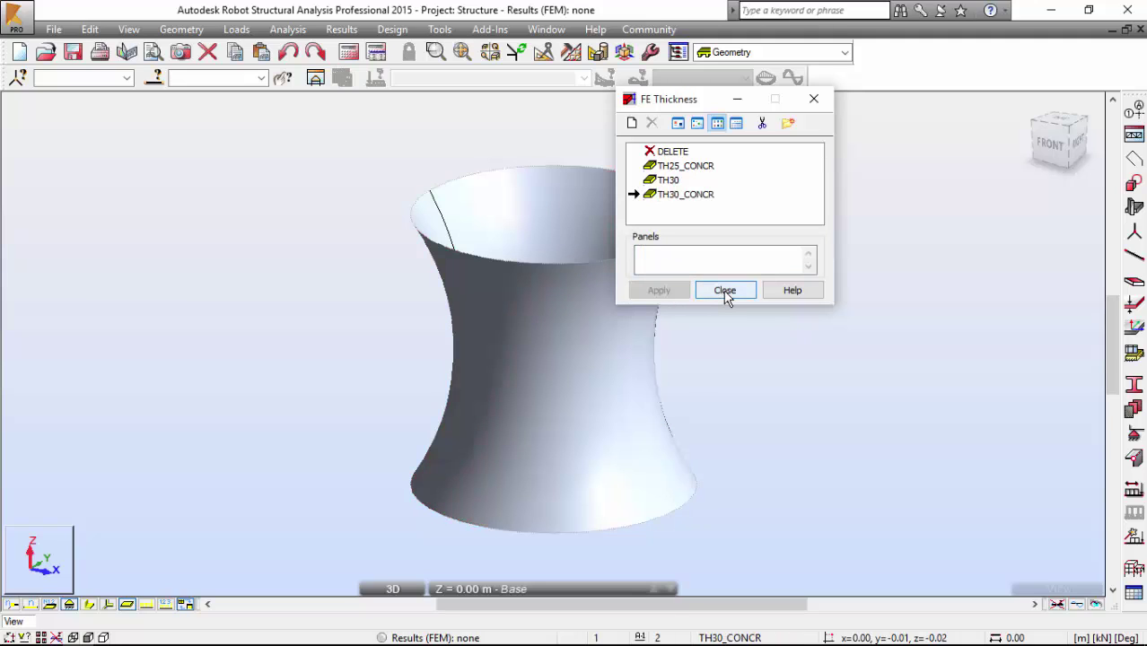
left_click(724, 291)
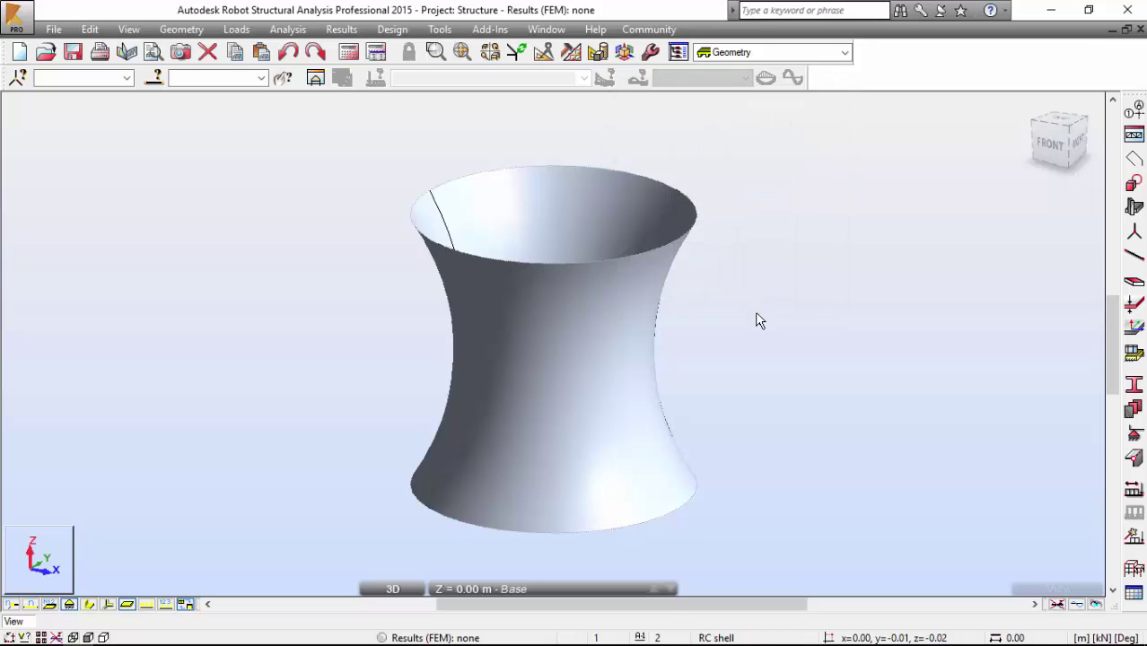
Tick Panel thickness under Panels / FE in the Display settings and apply it.
right_click(843, 320)
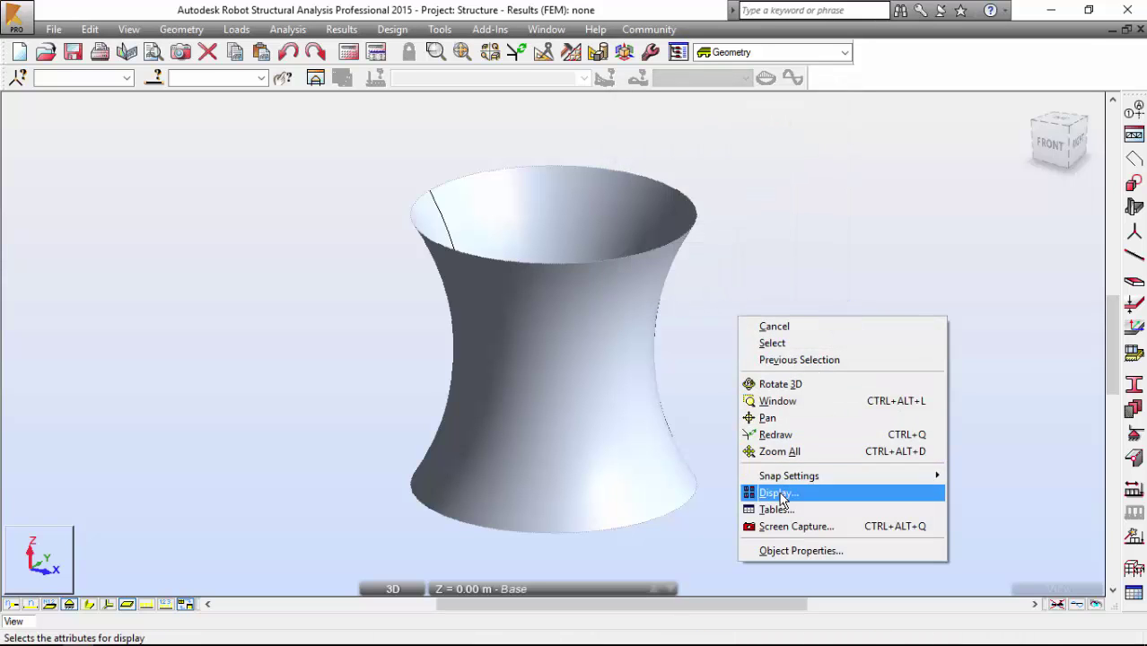
left_click(777, 493)
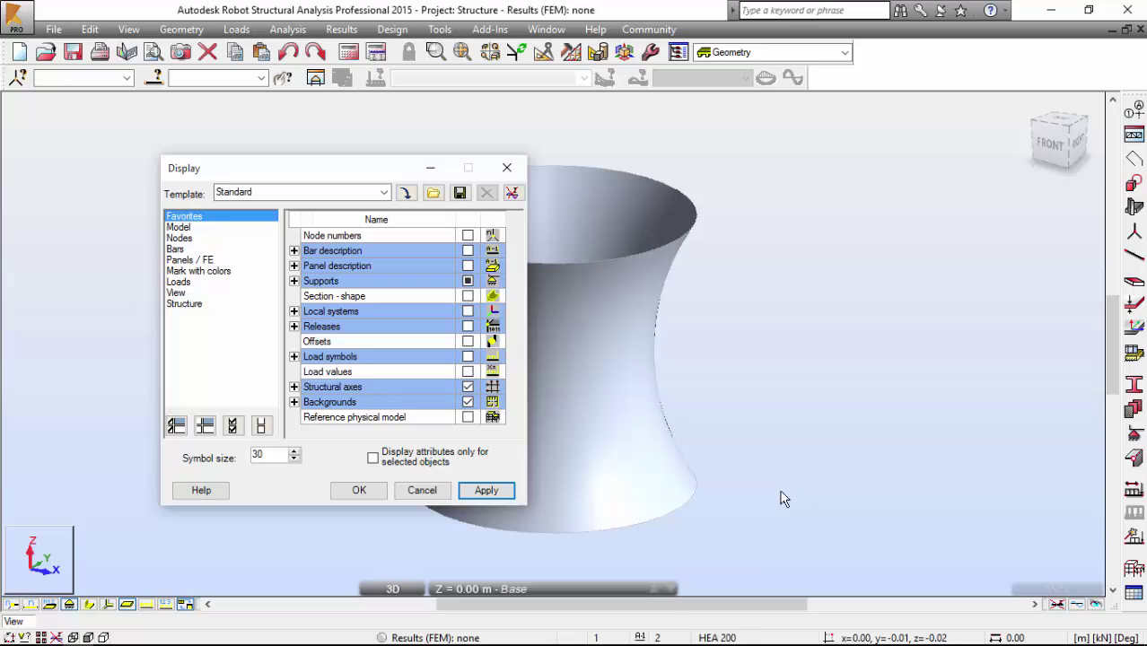
left_click(203, 250)
left_click(213, 260)
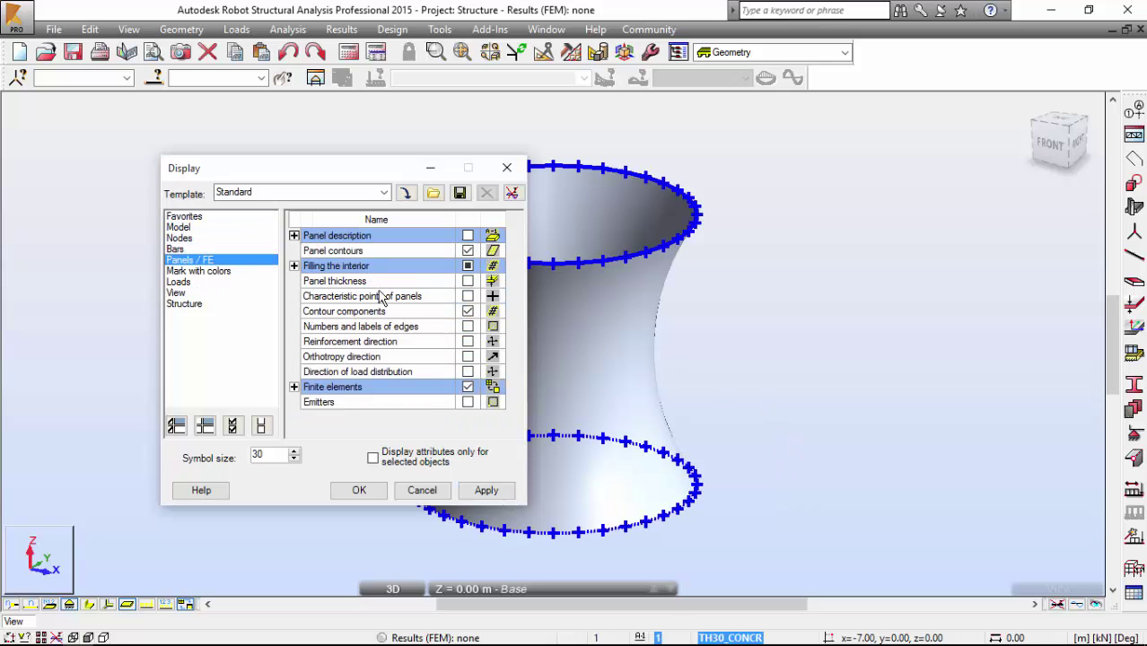
left_click(467, 282)
left_click(486, 490)
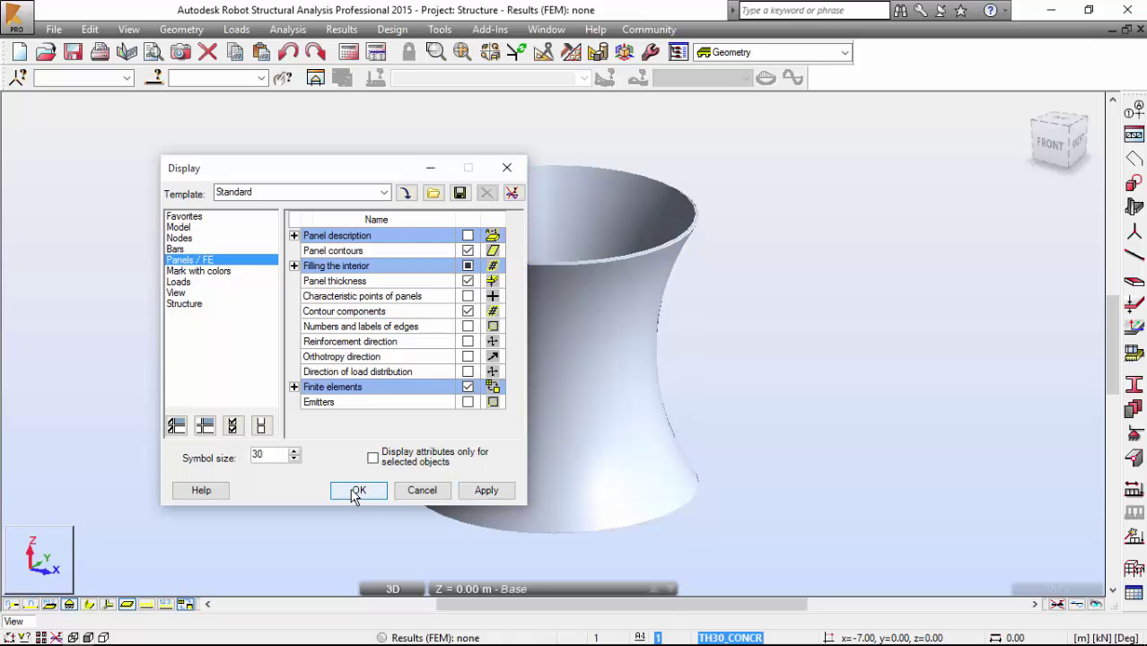
left_click(358, 491)
Orbit and zoom onto the shell from slightly above, and bring up the Supports dialog.
middle_click_drag(467, 253, 581, 272, "shift")
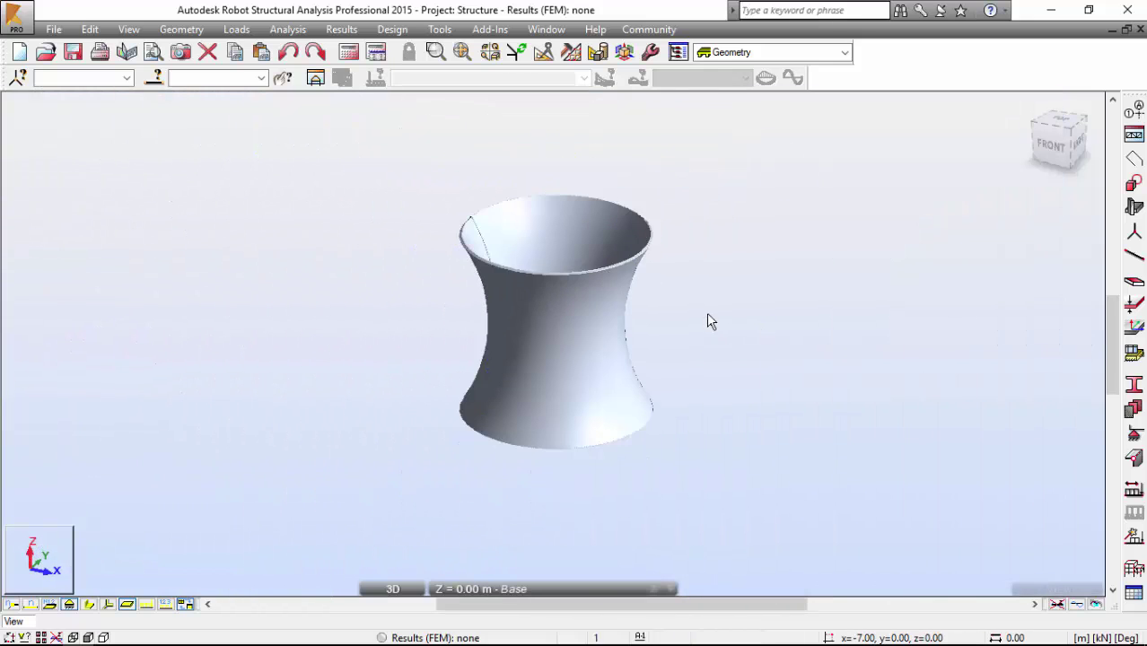
middle_click_drag(709, 320, 592, 310, "shift")
scroll(591, 309, "up", 2)
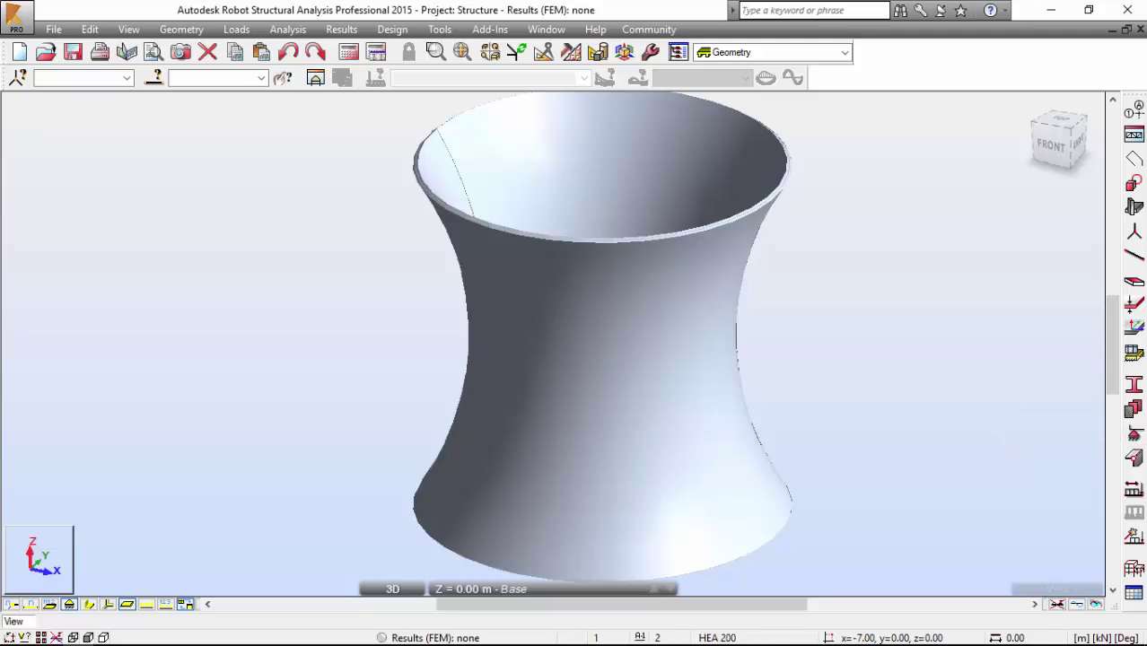
left_click(1132, 457)
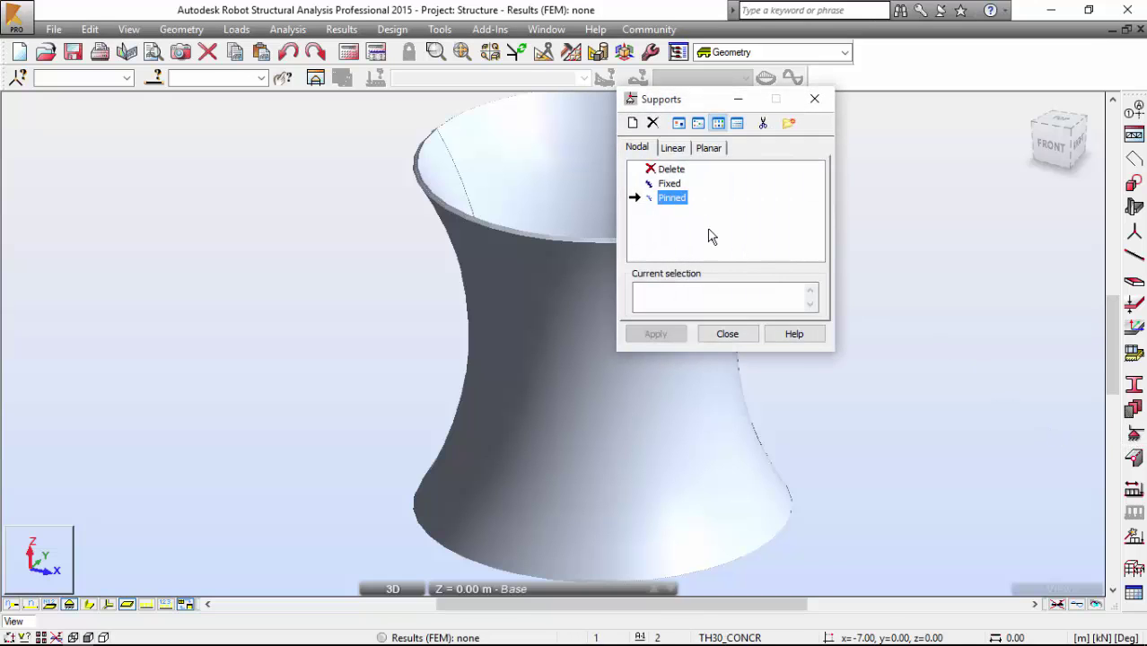
Adjust the view around the tower's base edge and pick the Fixed linear support type.
middle_click_drag(941, 392, 857, 359)
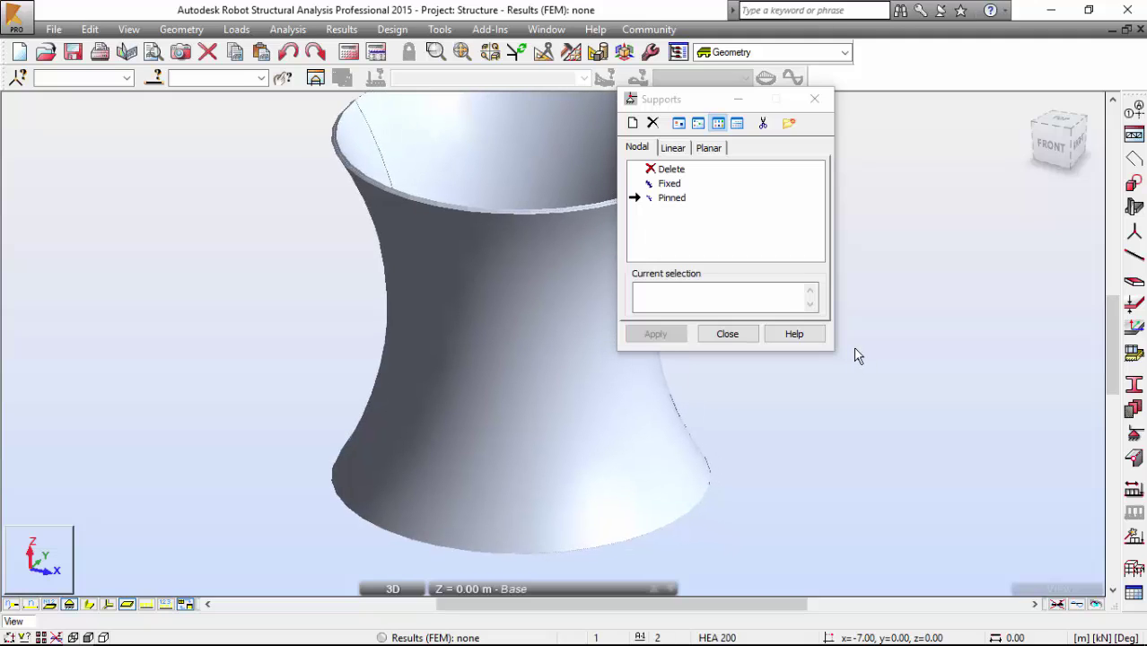
mouse_move(321, 468)
left_mouse_down()
mouse_move(356, 521)
mouse_move(417, 545)
mouse_move(511, 561)
mouse_move(629, 543)
left_mouse_up()
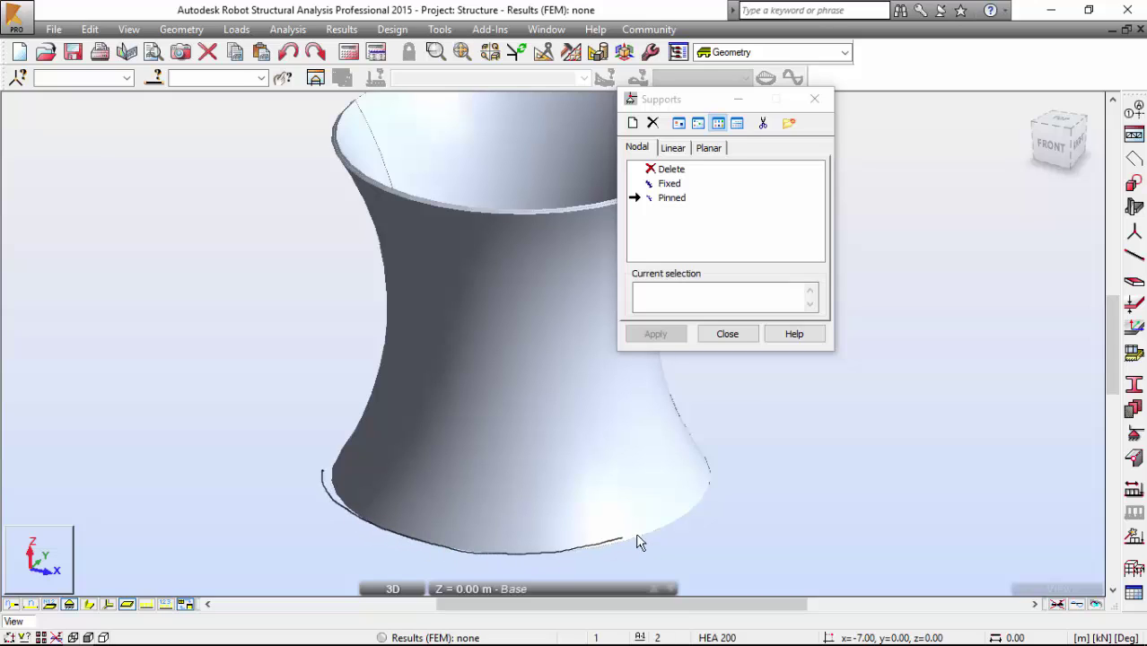
mouse_move(690, 516)
left_mouse_down()
mouse_move(710, 488)
mouse_move(707, 464)
mouse_move(677, 419)
mouse_move(607, 390)
mouse_move(541, 397)
left_mouse_up()
left_click_drag(346, 447, 341, 491)
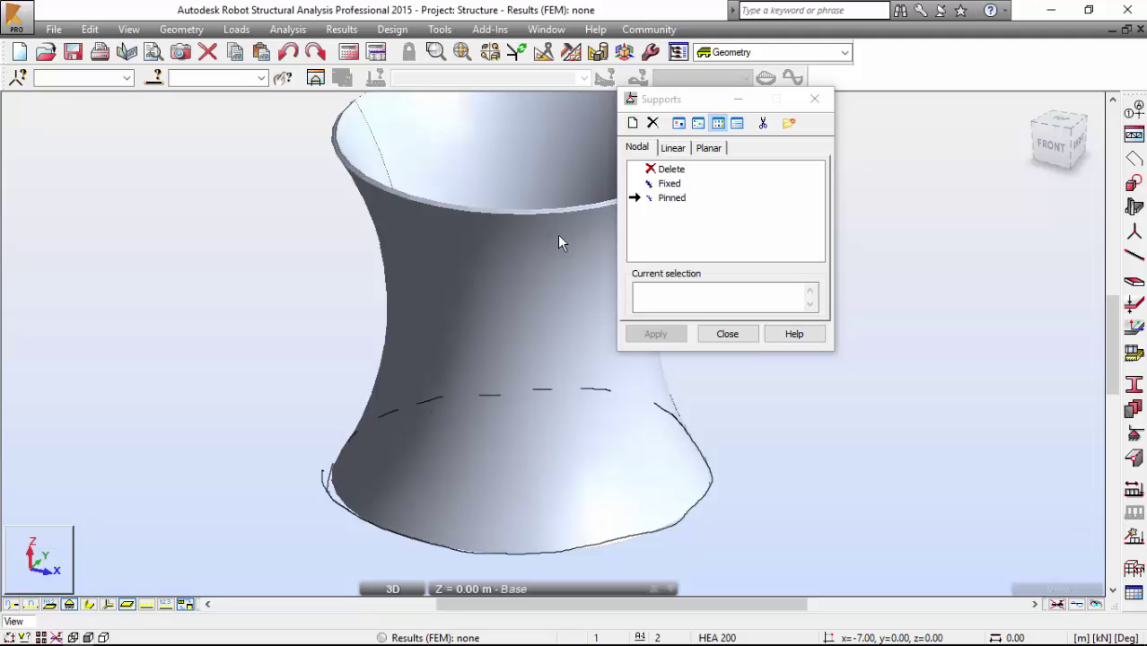
left_click(672, 148)
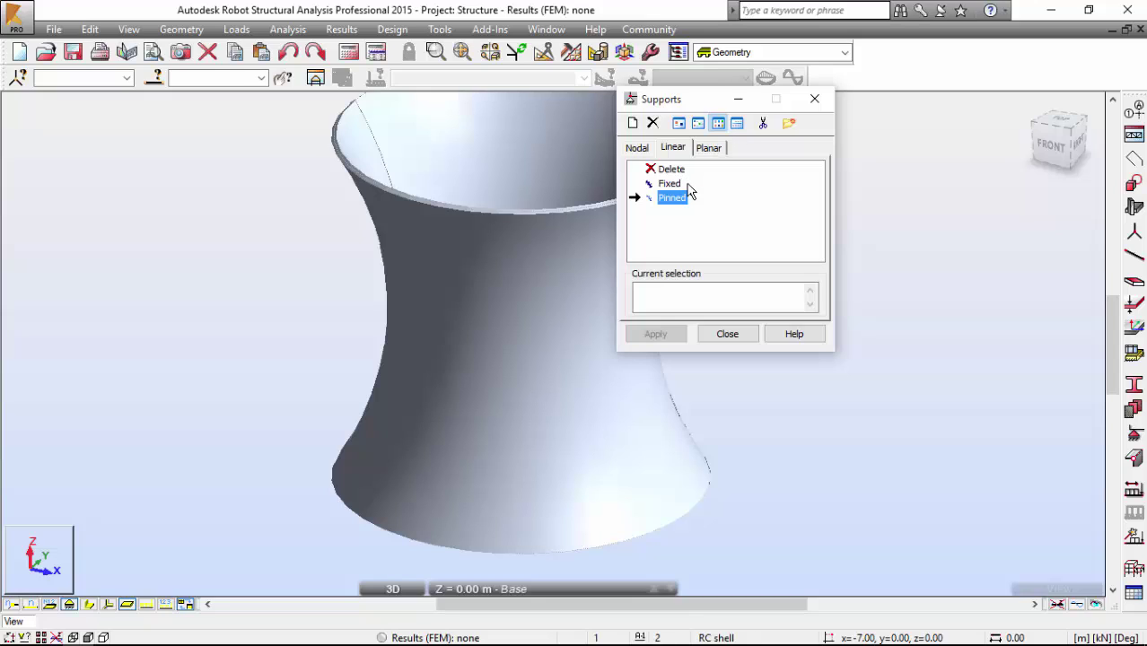
left_click(671, 184)
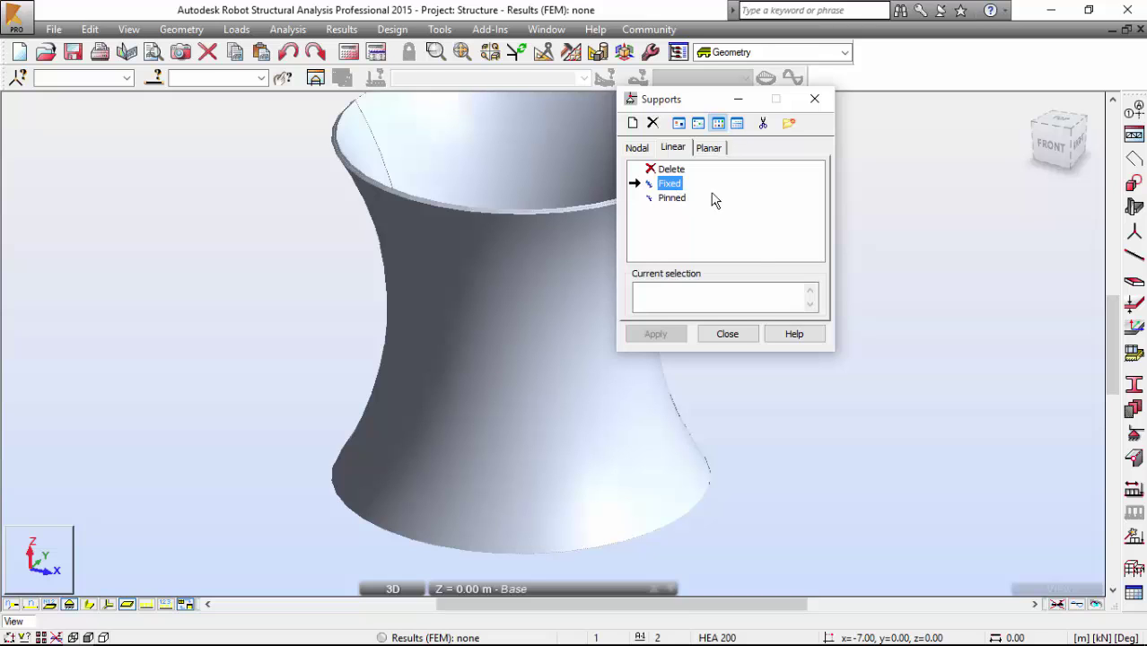
left_click_drag(691, 108, 945, 124)
Enable Panel numbers, Panel names and Numbers and labels of edges in Panels/FE display options.
right_click(243, 218)
left_click(254, 392)
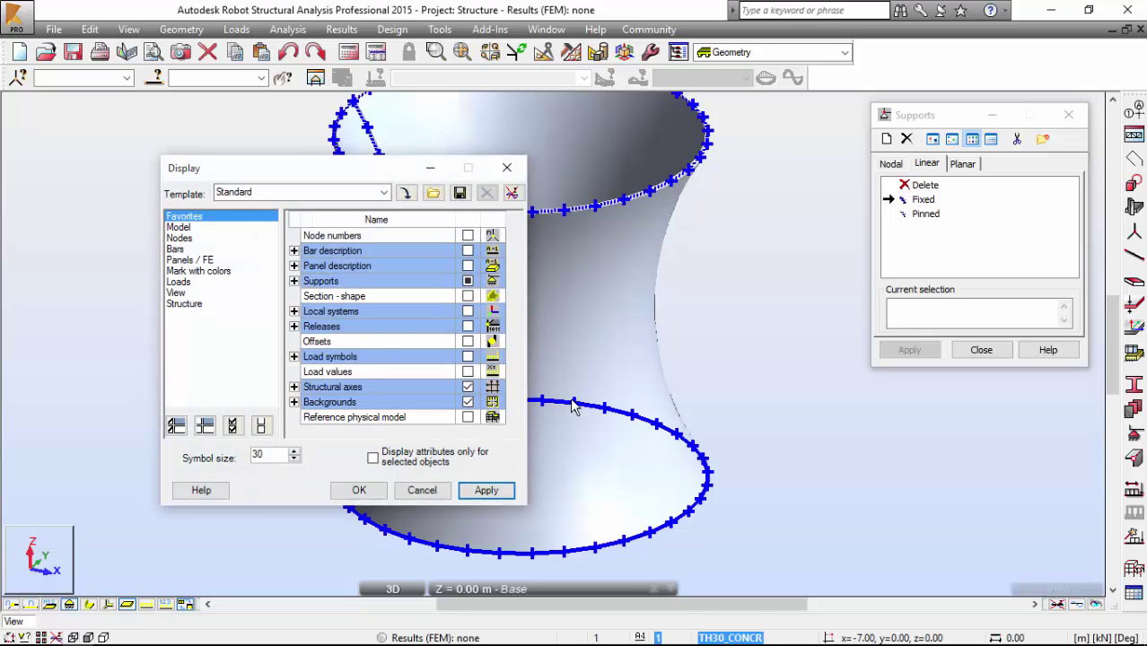
left_click(203, 260)
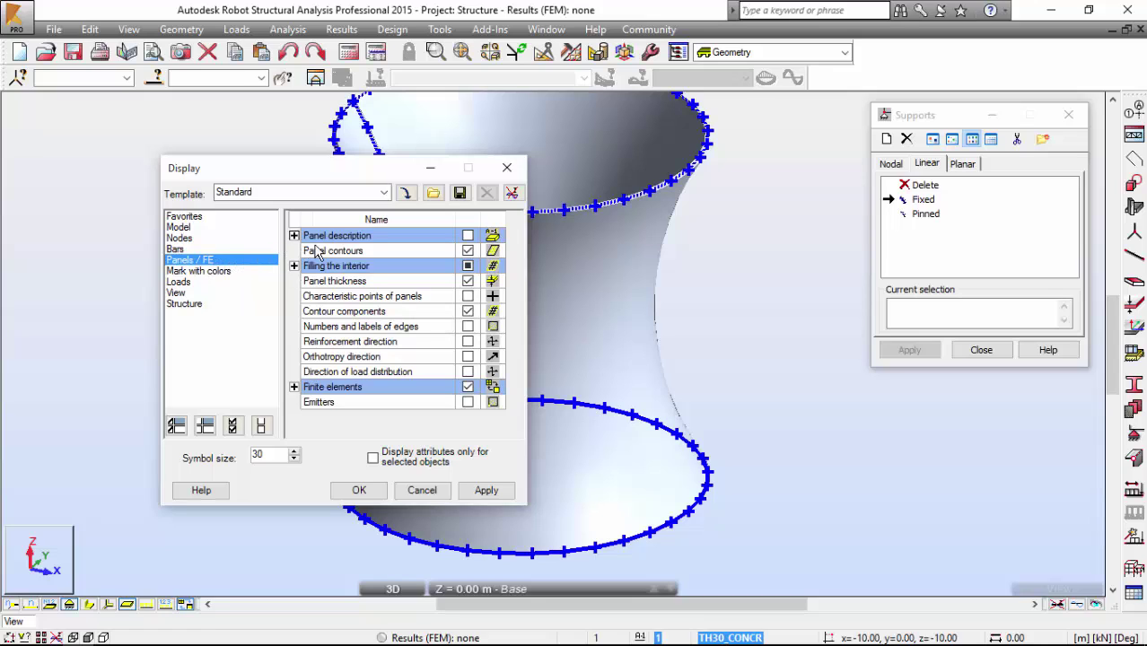
left_click(293, 235)
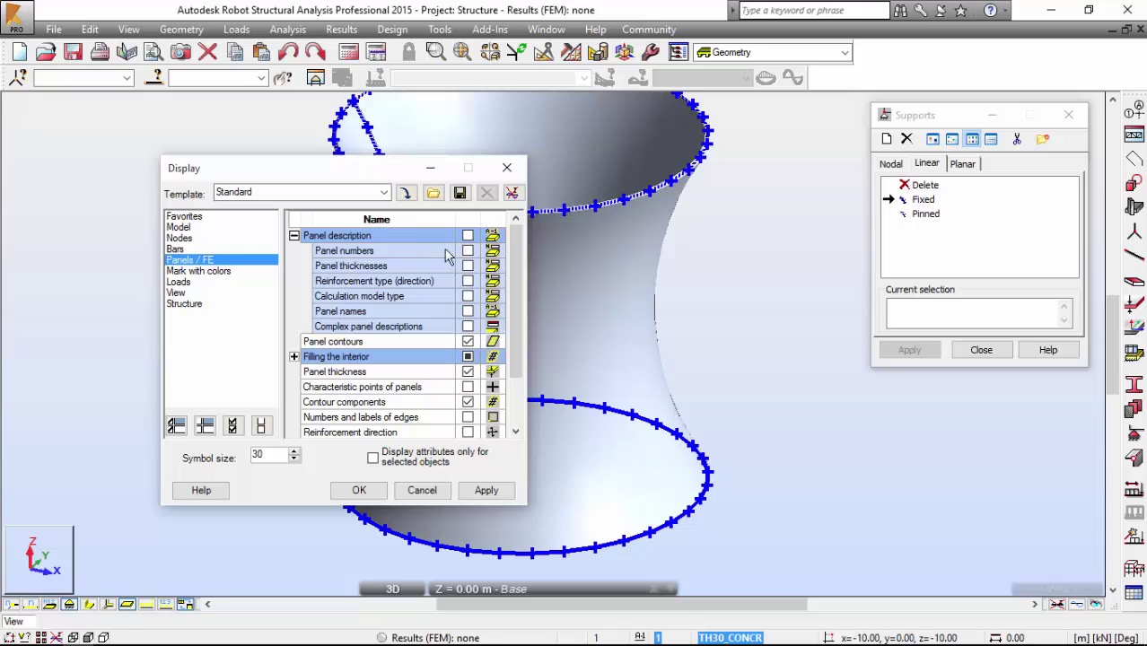
left_click(468, 251)
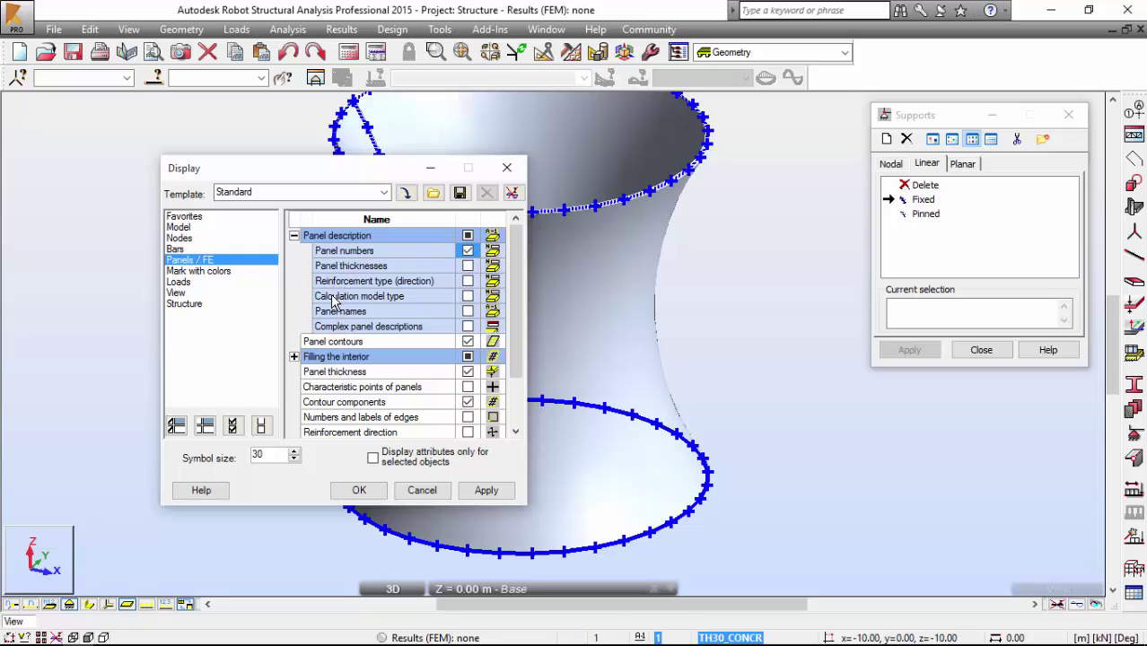
left_click(468, 311)
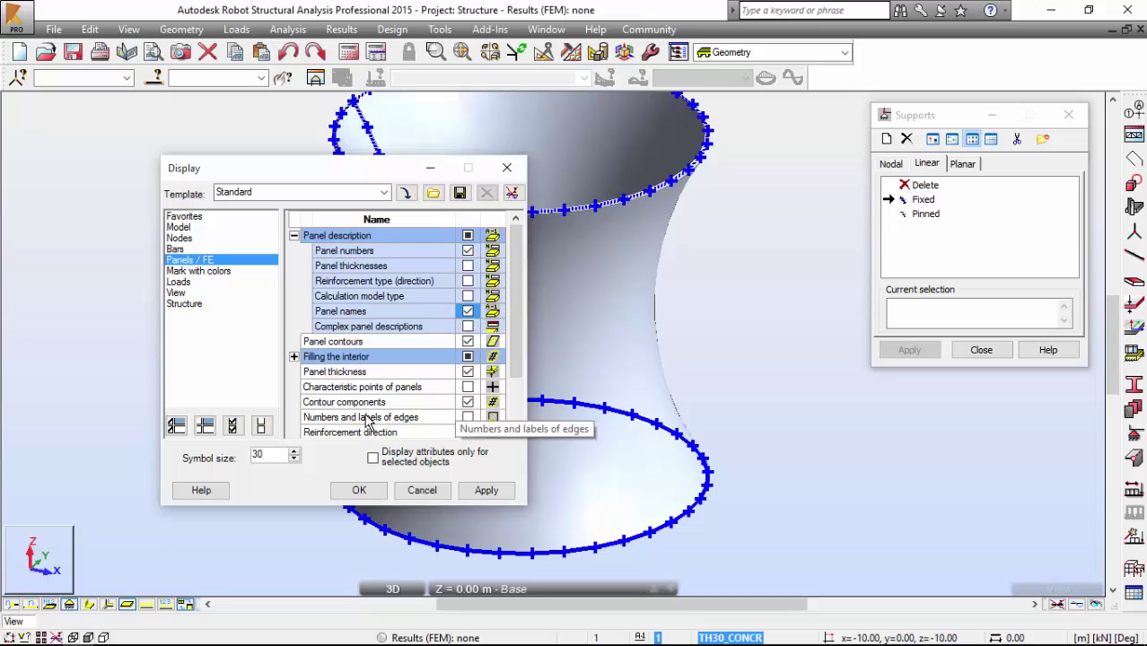
left_click(467, 418)
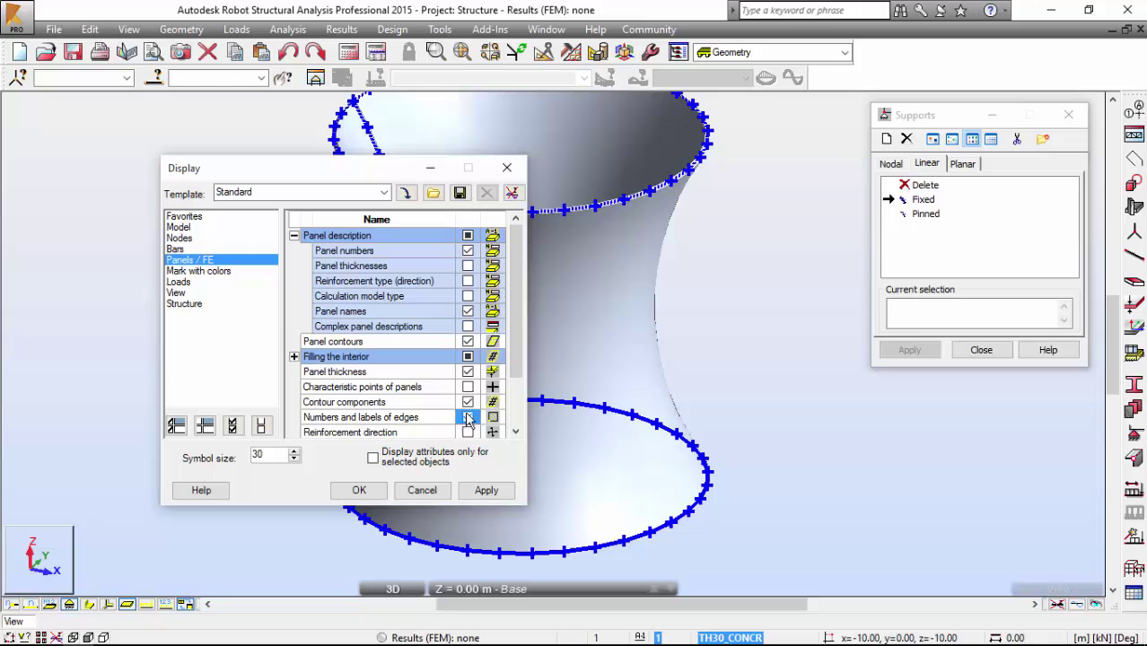
left_click(294, 236)
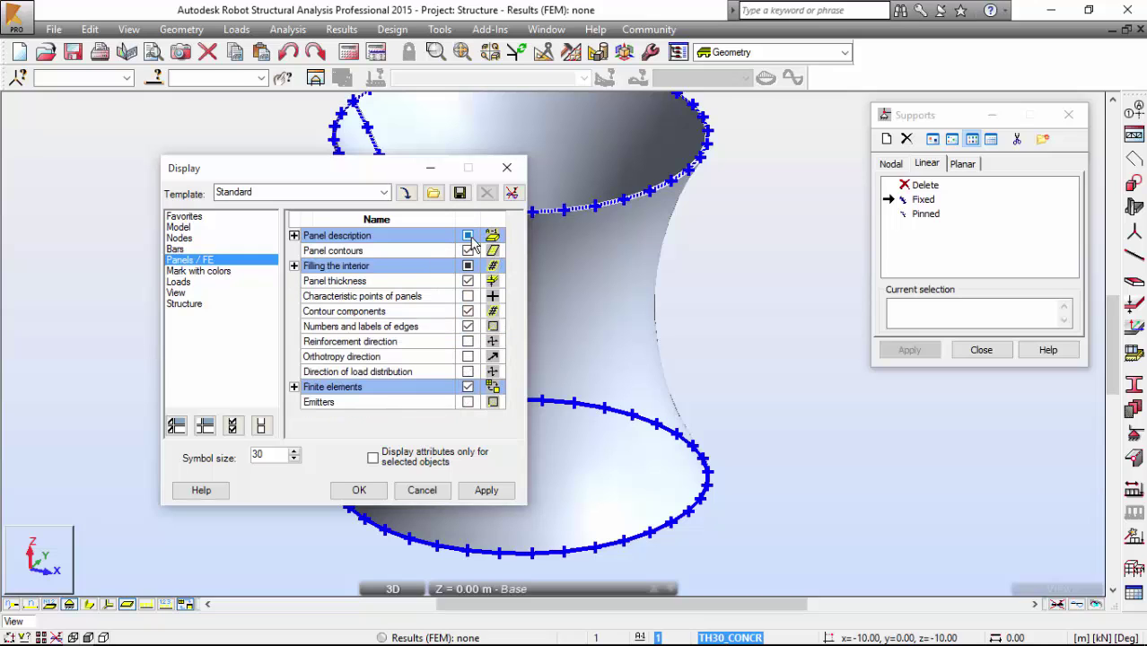
left_click(468, 236)
left_click(468, 235)
left_click(485, 489)
left_click(358, 491)
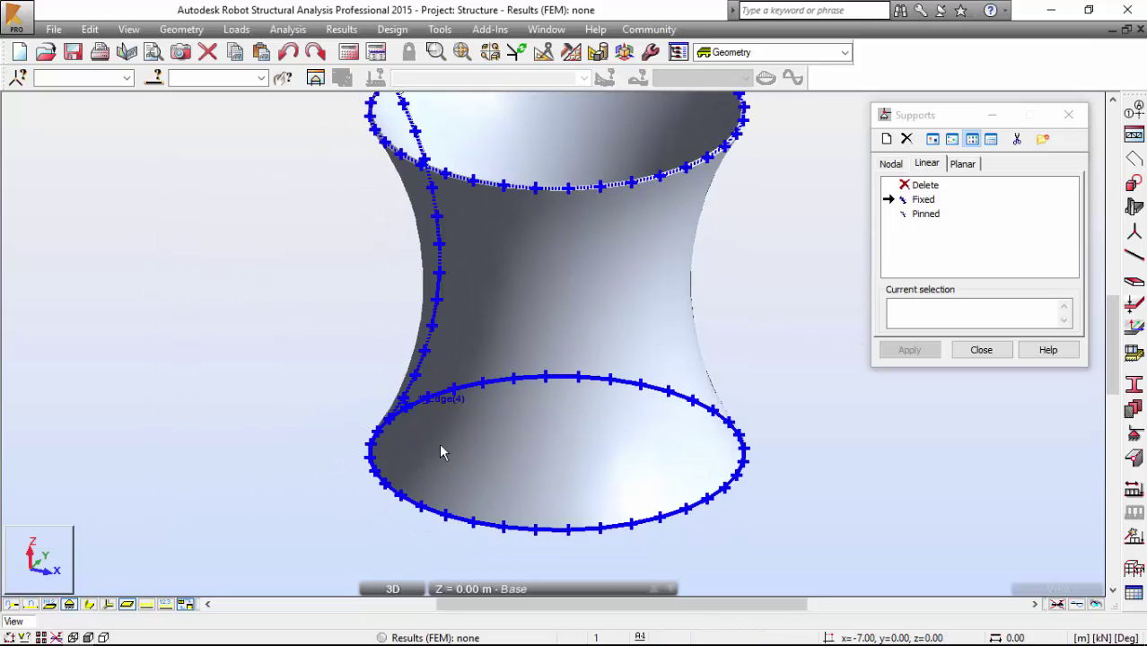
Apply a Fixed linear support to the shell's base edge 1_Edge(4).
left_click(922, 278)
left_click(916, 314)
type("1")
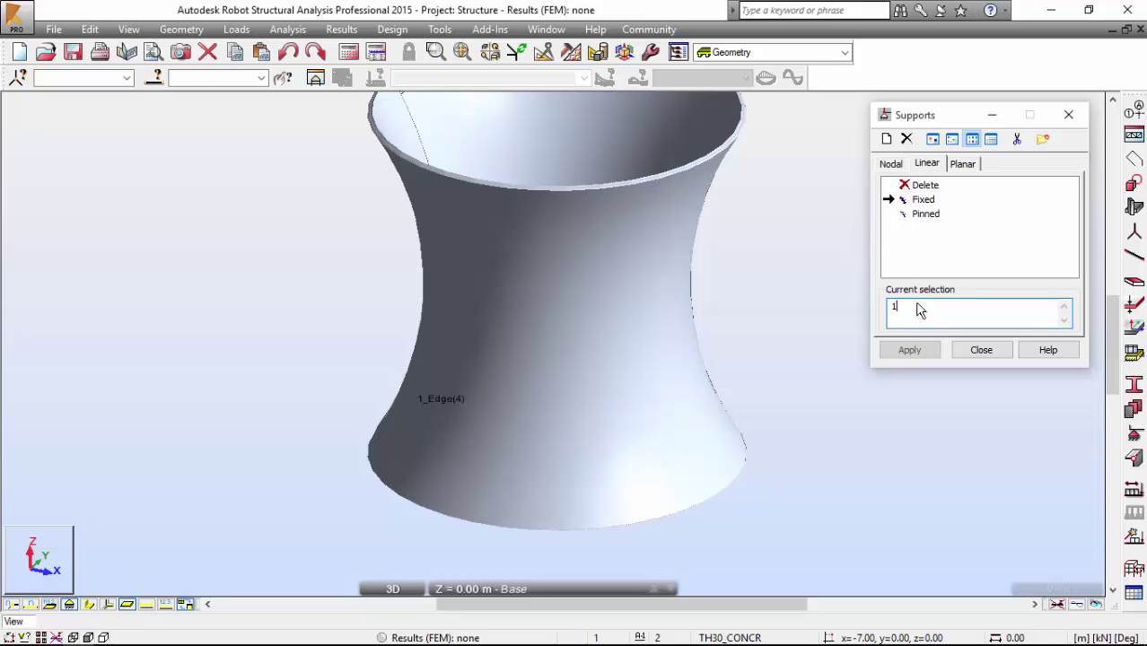
type("_Edge(4")
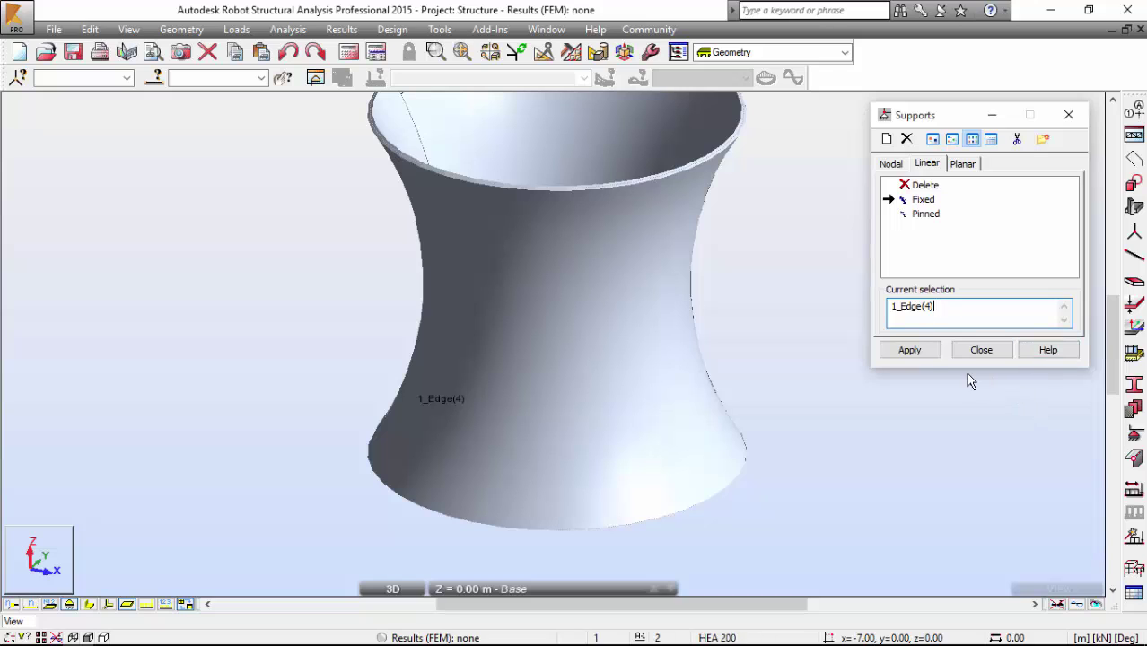
left_click(933, 355)
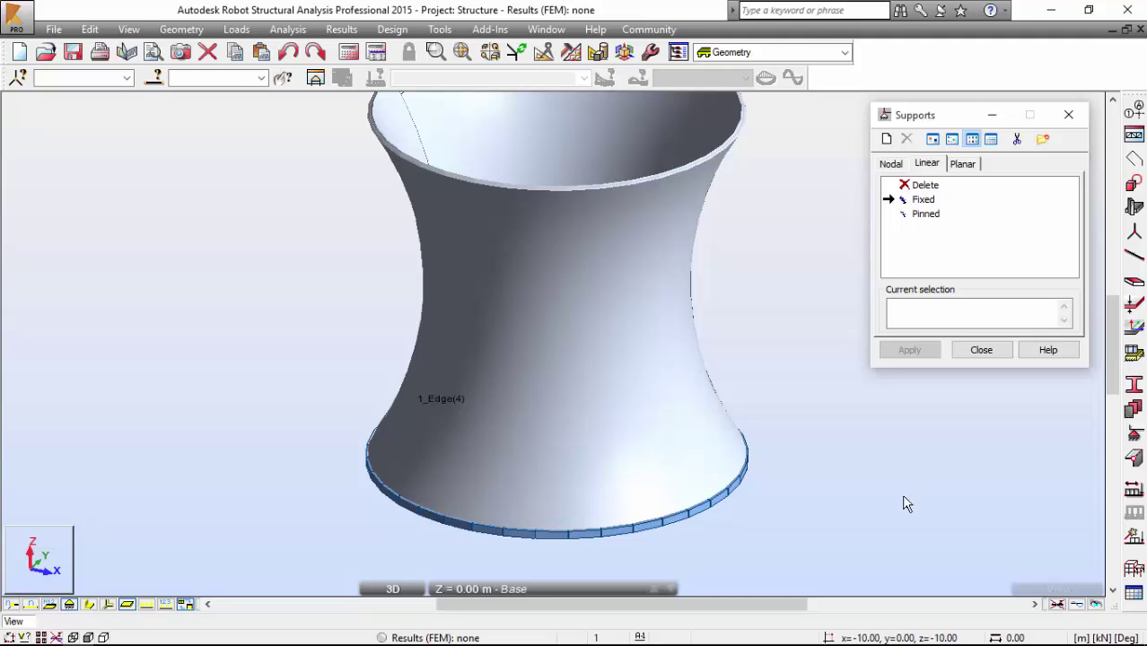
Close the Supports dialog and orbit the view around the supported shell.
middle_click_drag(850, 504, 801, 466, "shift")
left_click(1003, 353)
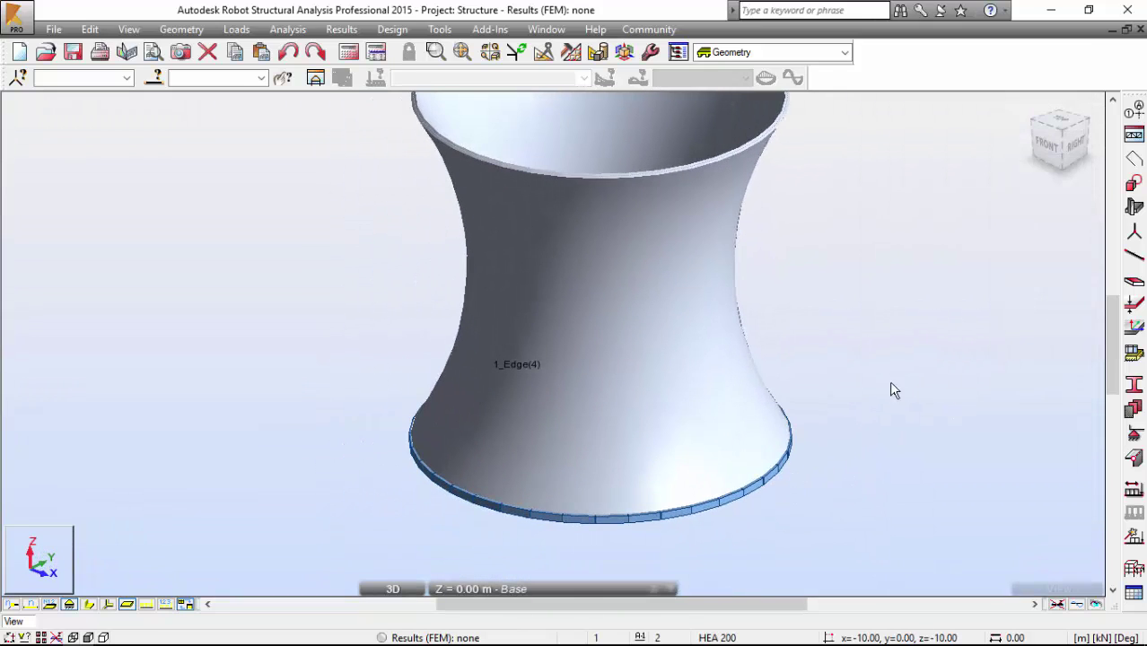
scroll(884, 384, "down", 3)
middle_click_drag(884, 384, 952, 404, "shift")
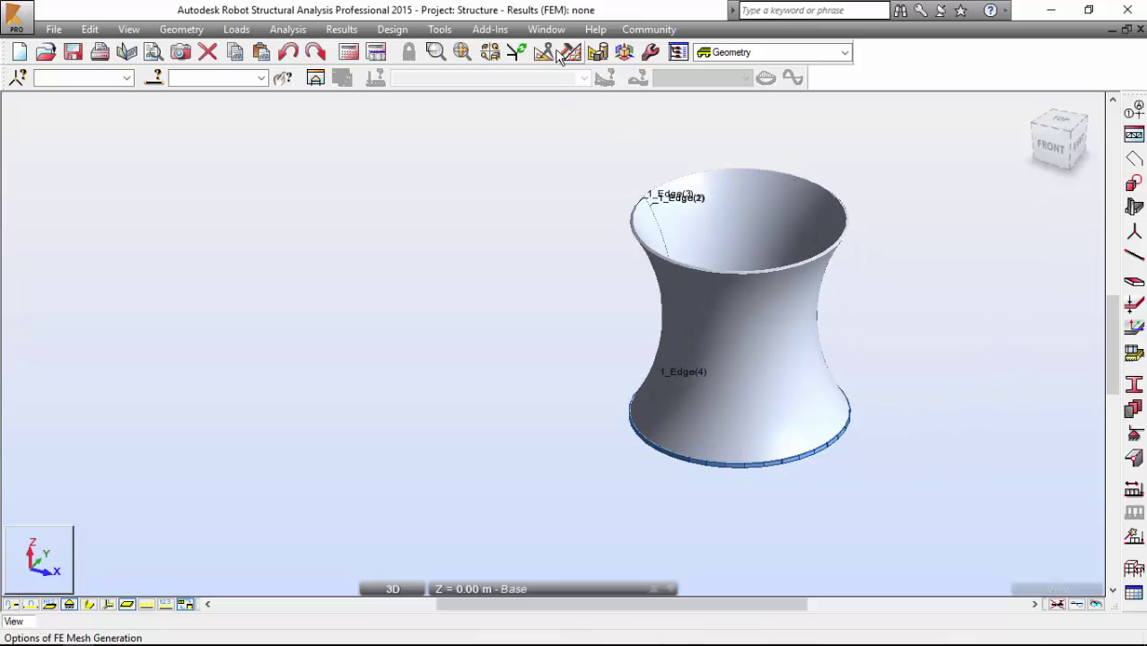
In Meshing Options, choose Complex Delaunay mesh generation with a 1 m element size.
left_click(267, 32)
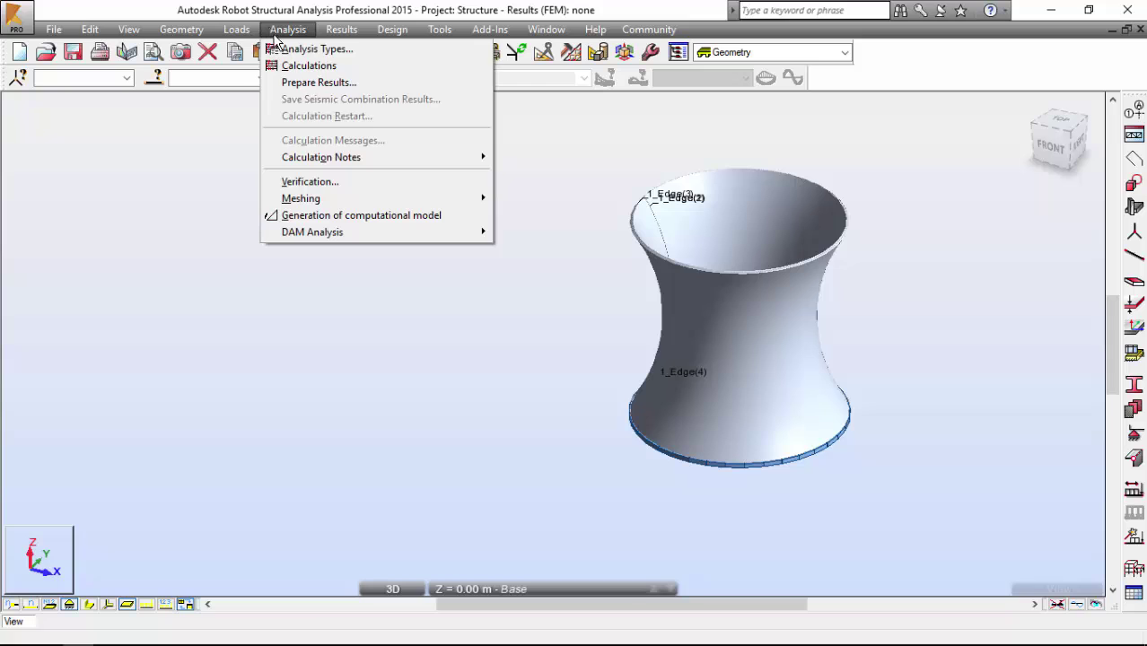
mouse_move(341, 234)
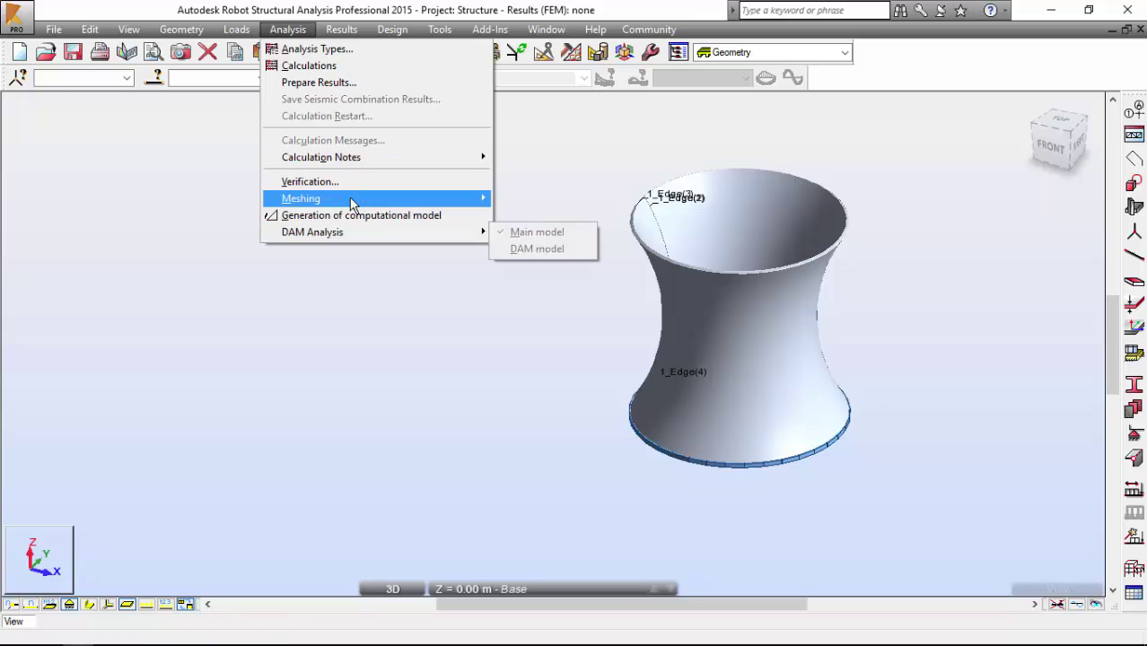
mouse_move(353, 199)
left_click(525, 128)
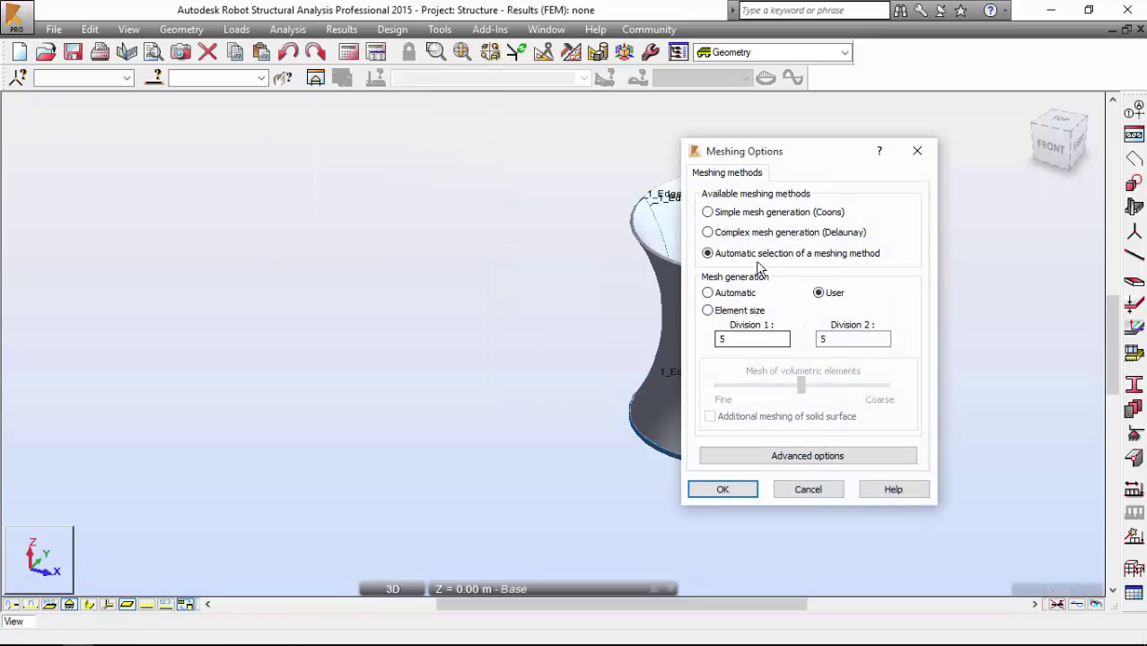
left_click_drag(777, 154, 361, 137)
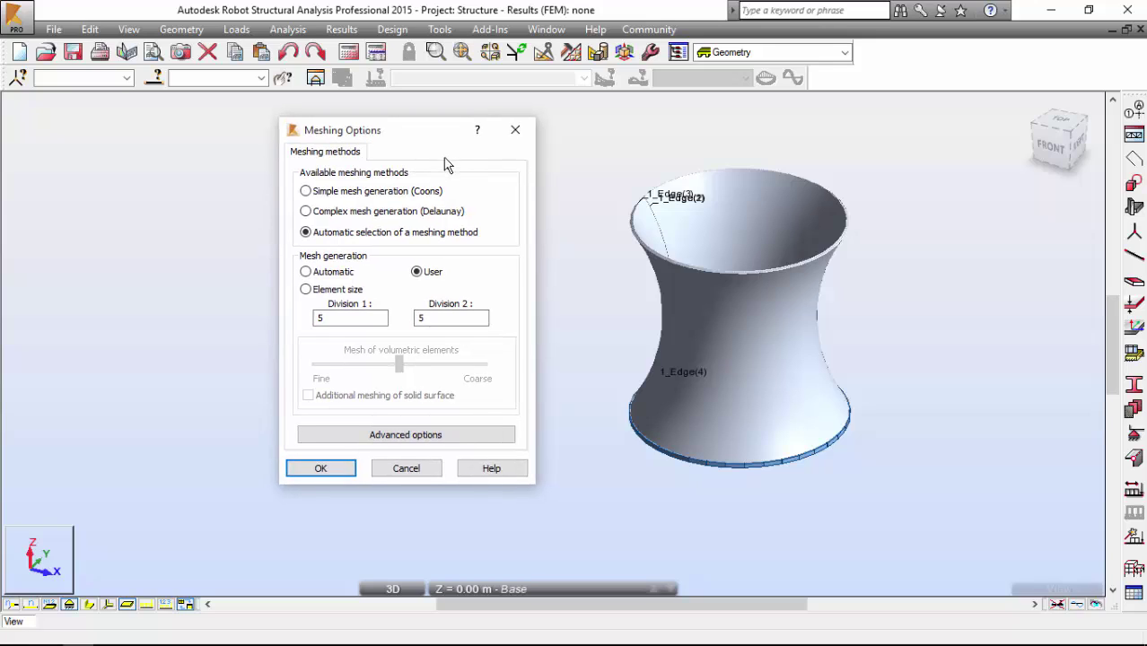
left_click(355, 215)
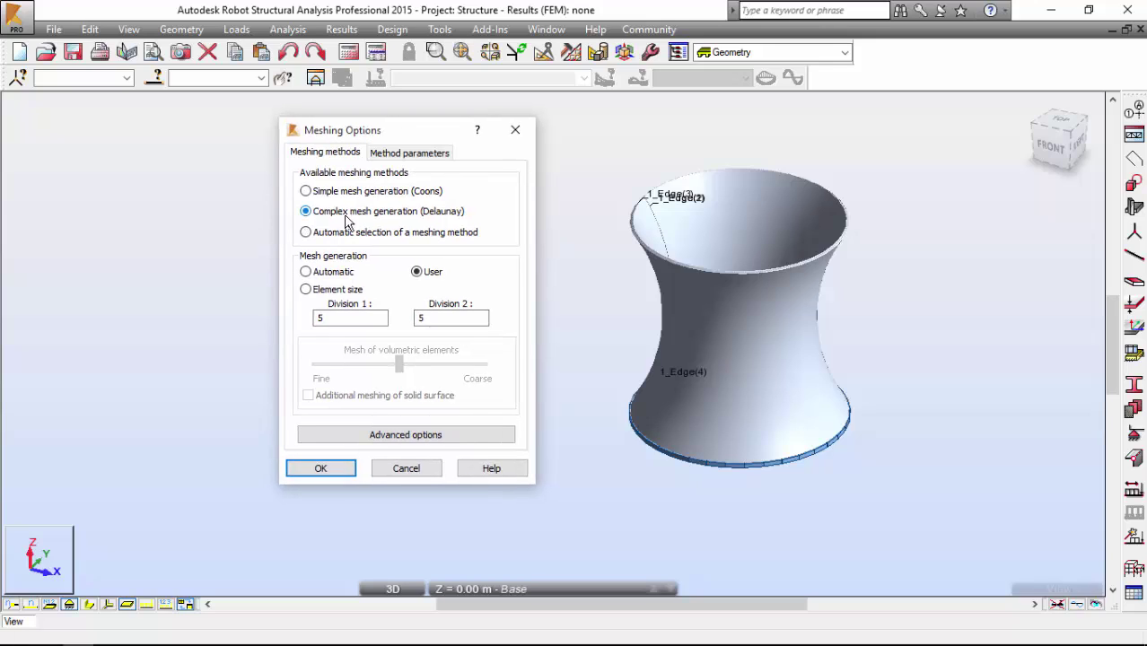
left_click(321, 291)
double_click(358, 315)
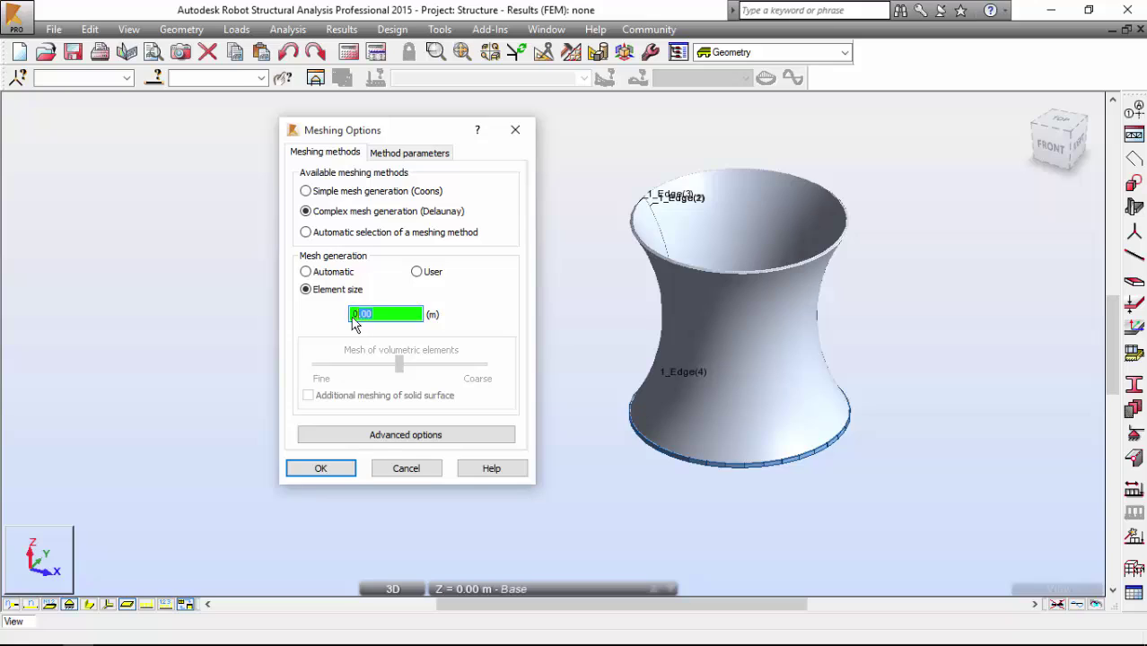
type("1")
left_click(321, 469)
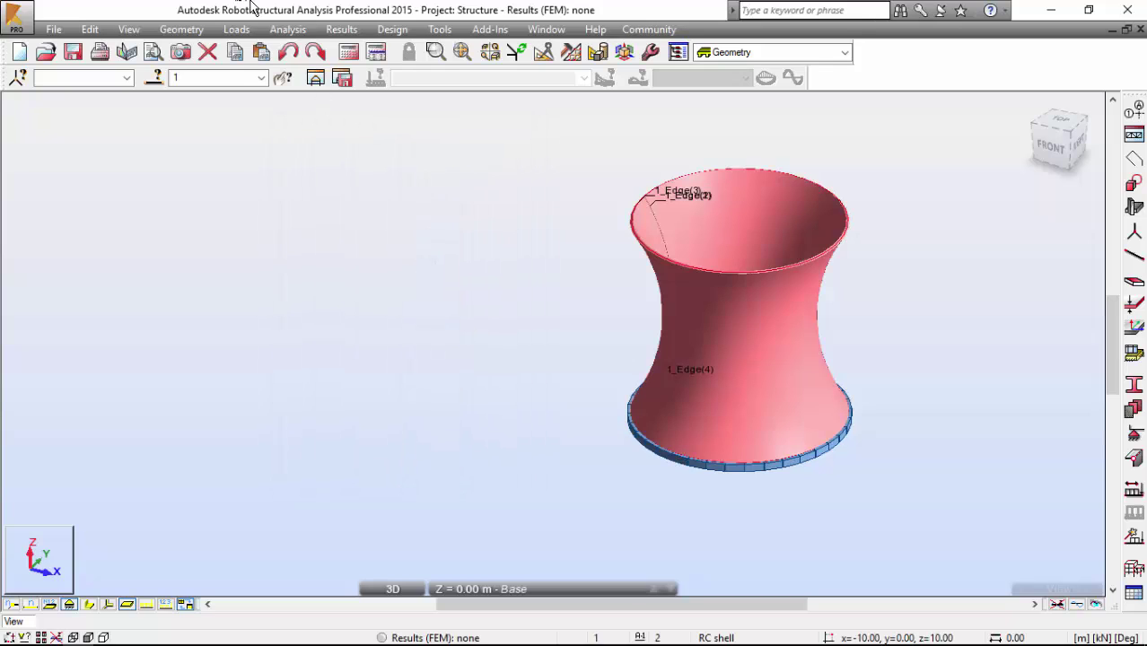
Generate the computational model, inspect the meshed tower, and return to the Home view.
left_click(289, 32)
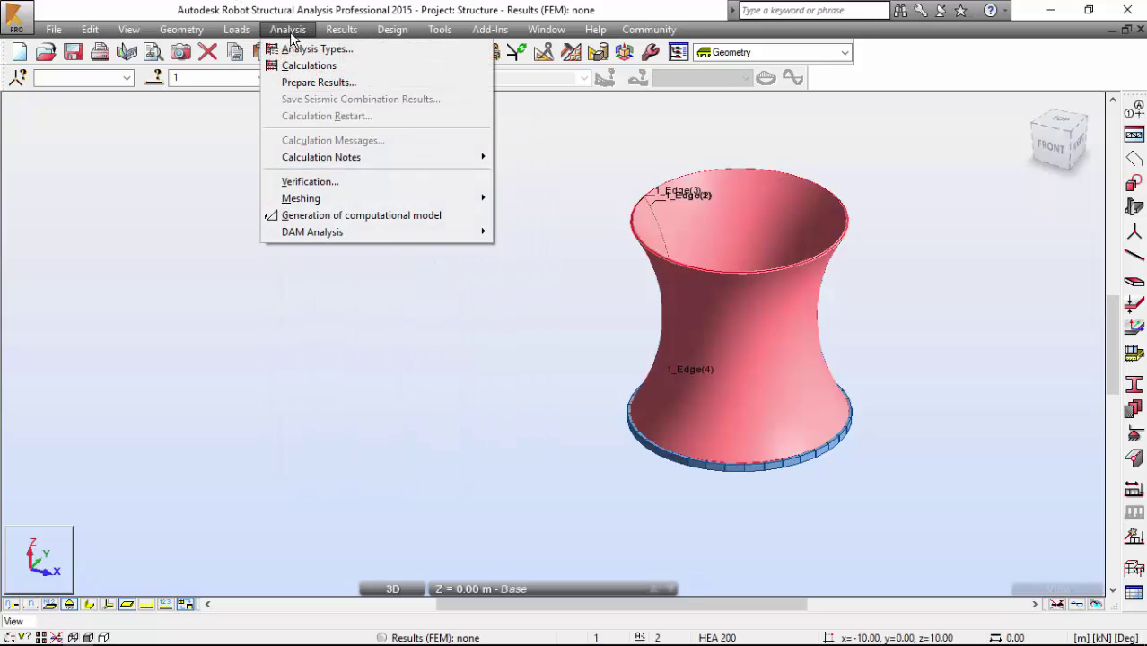
left_click(338, 216)
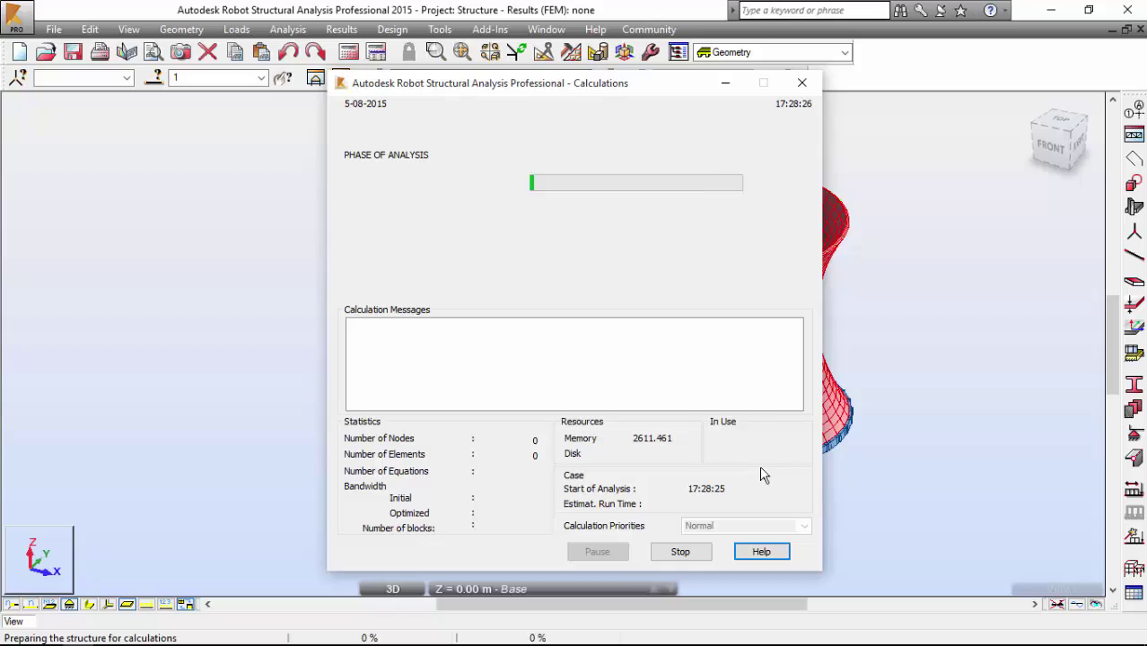
scroll(821, 324, "up", 3)
middle_click_drag(661, 368, 922, 244, "shift")
left_click(1027, 106)
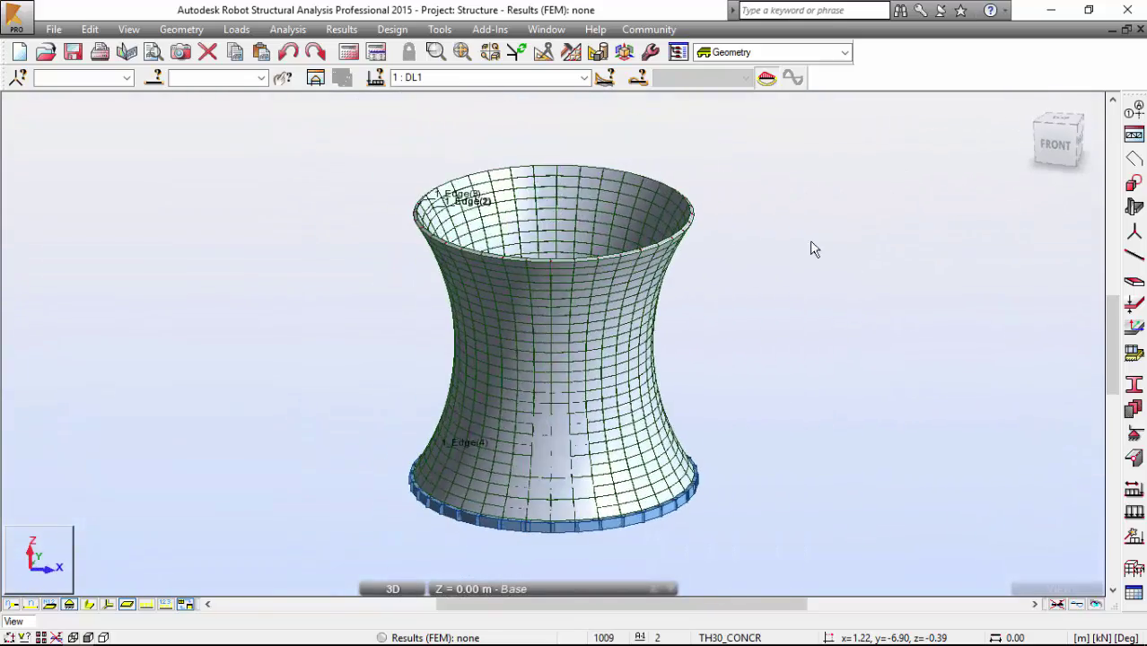